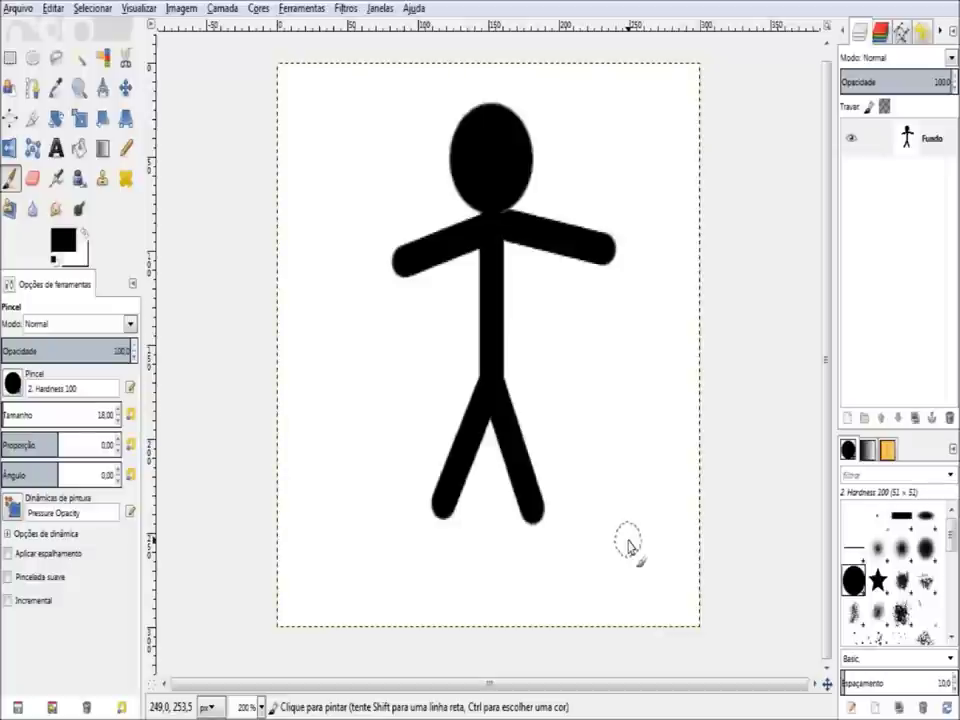
# Select the Fundo layer and duplicate it as cópia de Fundo
pyautogui.click(905, 140)
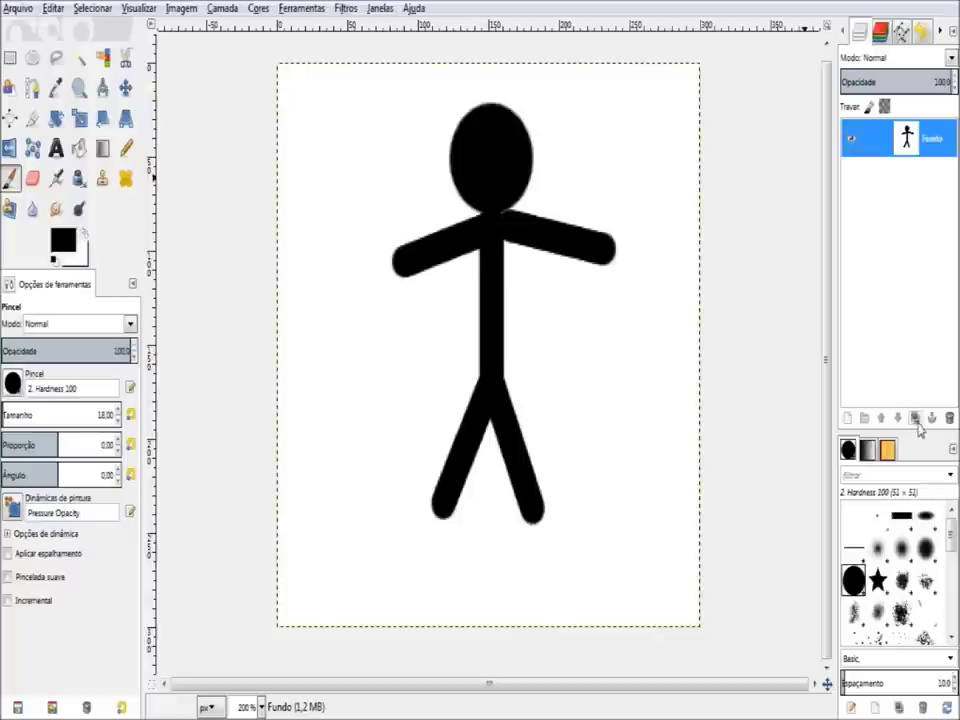
pyautogui.click(915, 419)
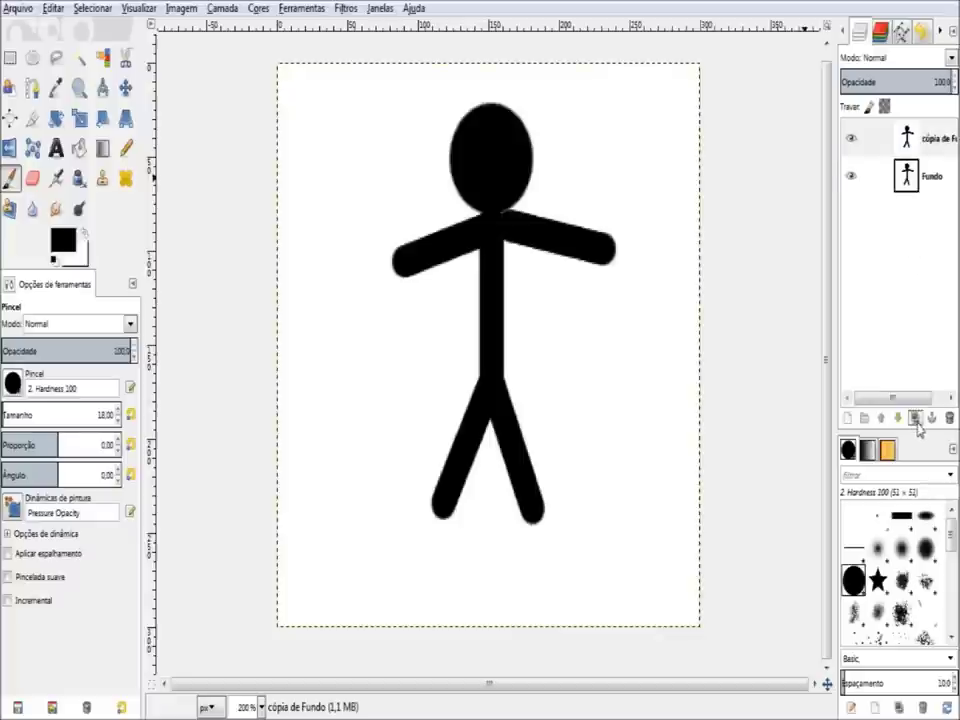
# Toggle both layers' visibility, ending with cópia de Fundo active and both layers visible
pyautogui.click(912, 143)
pyautogui.click(849, 172)
pyautogui.click(849, 139)
pyautogui.click(849, 139)
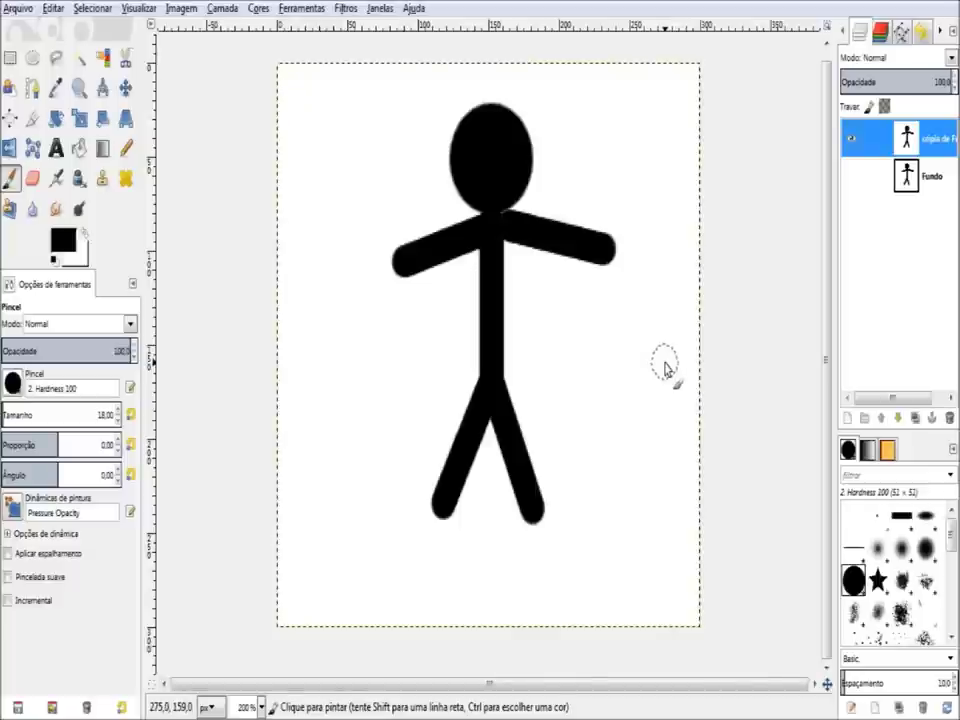
pyautogui.click(851, 148)
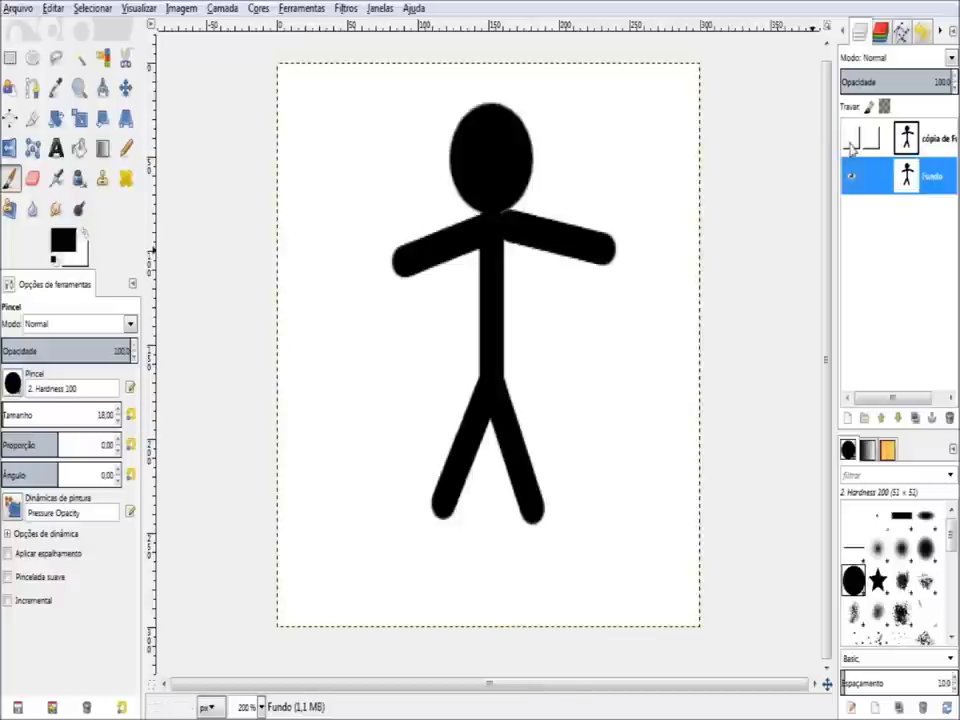
pyautogui.click(905, 195)
pyautogui.click(906, 142)
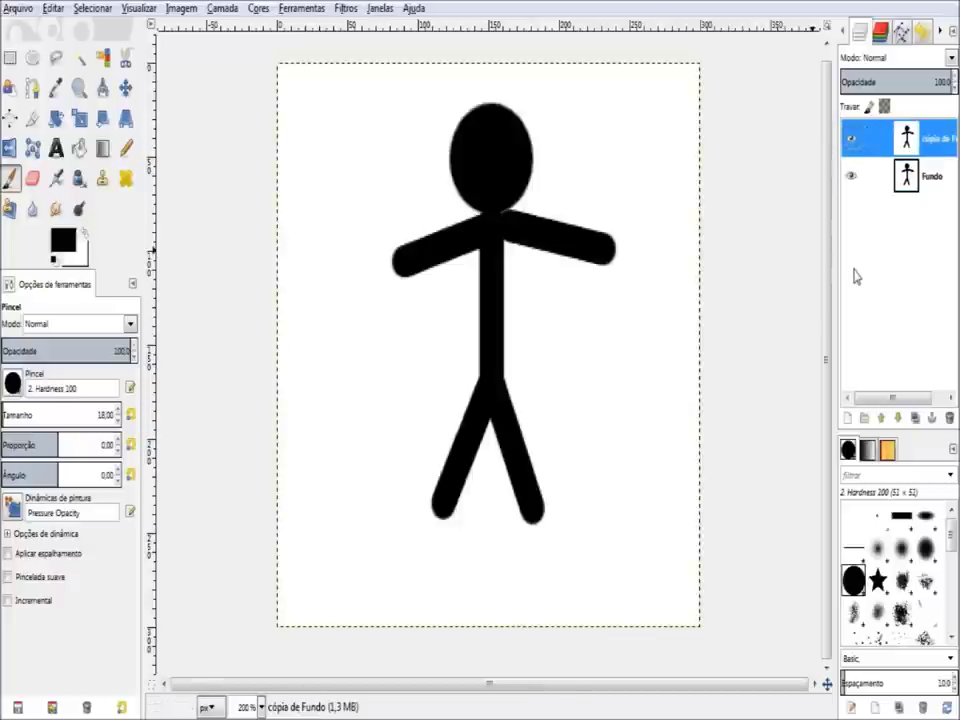
pyautogui.click(912, 144)
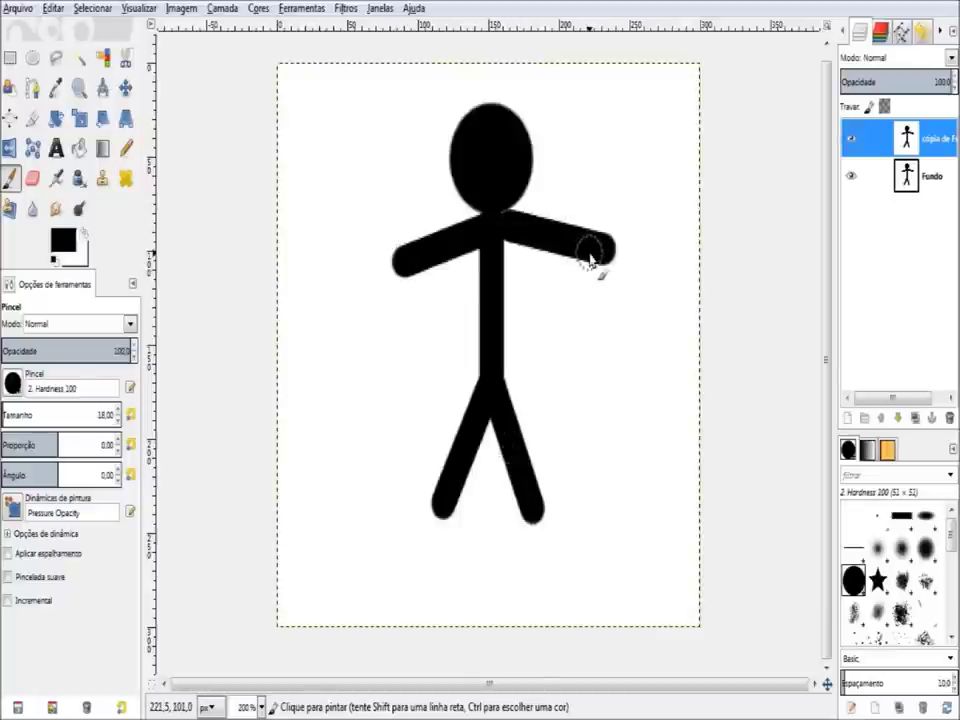
# Erase the stick figure's right arm on the cópia de Fundo layer
pyautogui.click(35, 182)
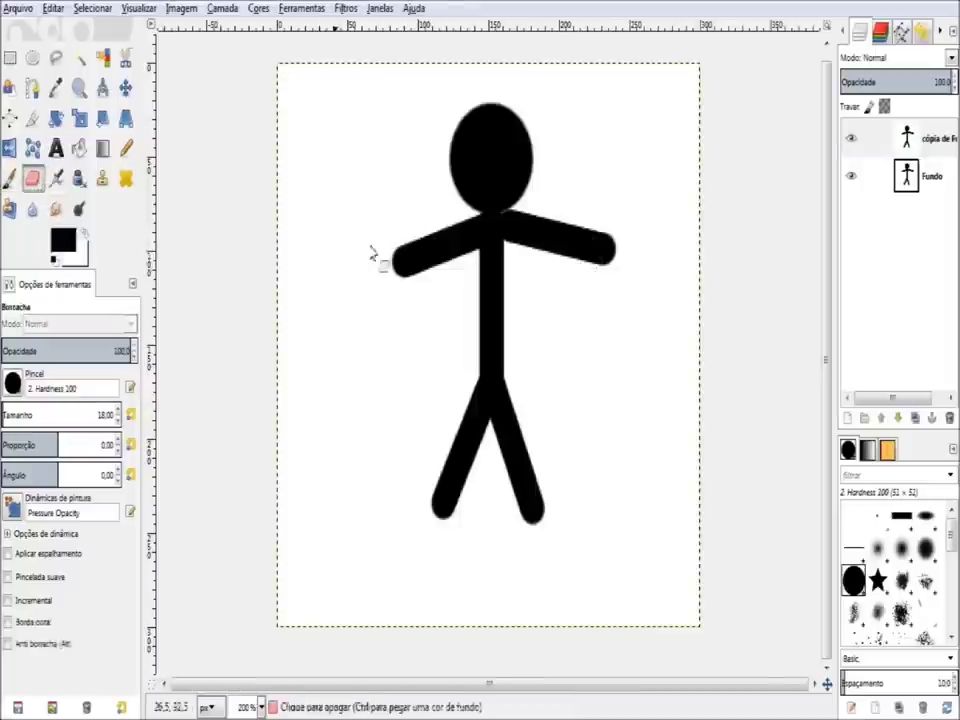
pyautogui.moveTo(615, 240)
pyautogui.mouseDown()
pyautogui.moveTo(568, 253)
pyautogui.moveTo(536, 224)
pyautogui.moveTo(525, 229)
pyautogui.mouseUp()
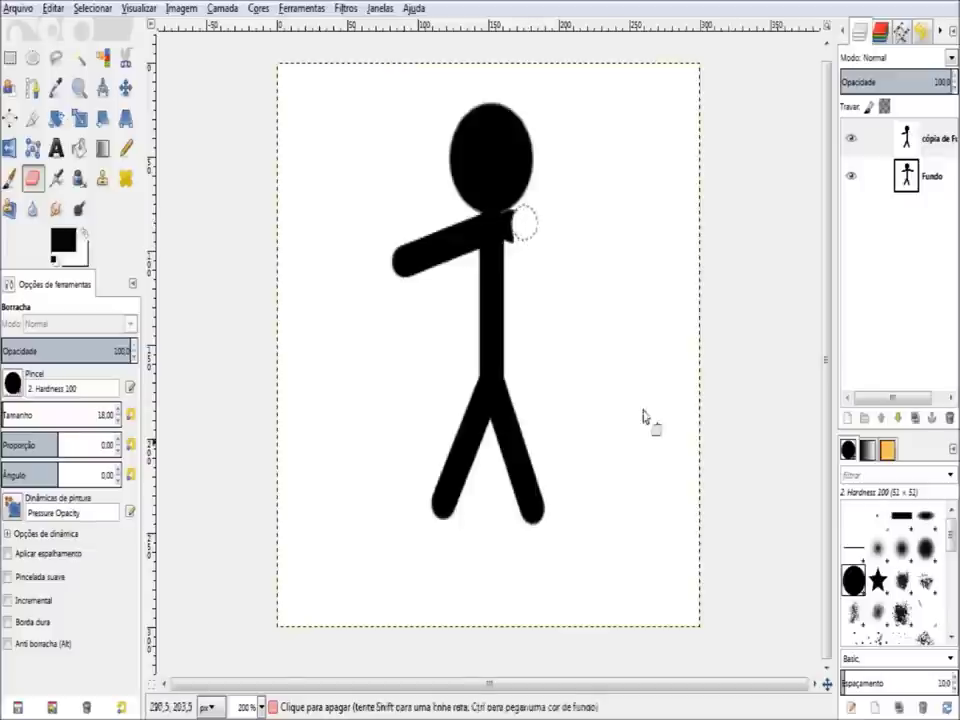
# Zoom in and softly erase the jagged bump by the shoulder with the Hardness 050 brush
pyautogui.keyDown('ctrl'); pyautogui.scroll(2, 520, 195); pyautogui.keyUp('ctrl')
pyautogui.keyDown('ctrl'); pyautogui.scroll(1, 530, 205); pyautogui.keyUp('ctrl')
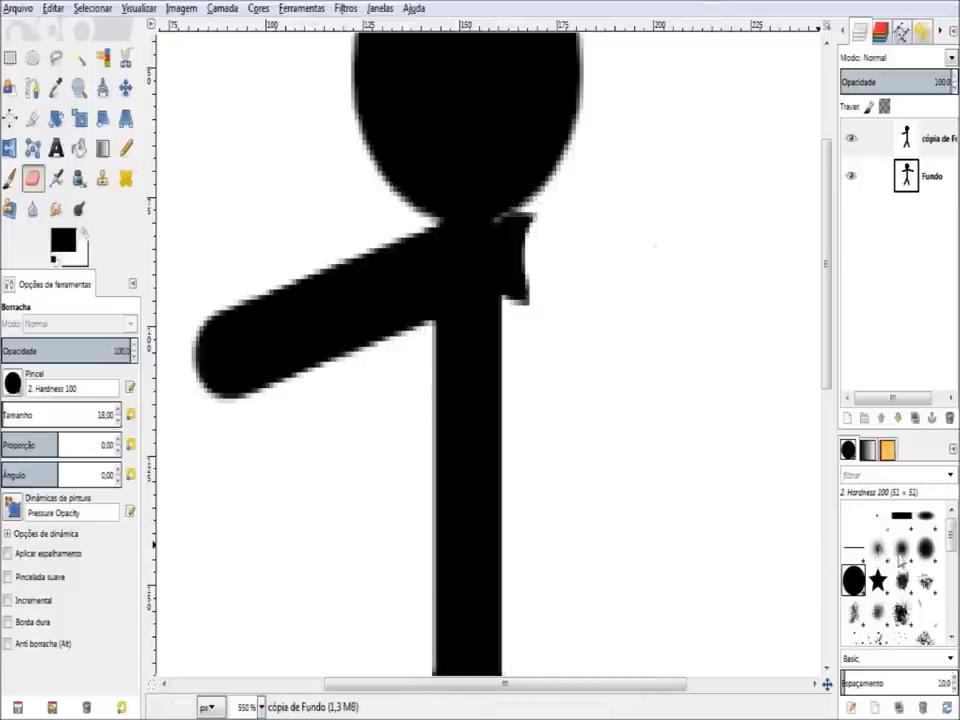
pyautogui.click(903, 559)
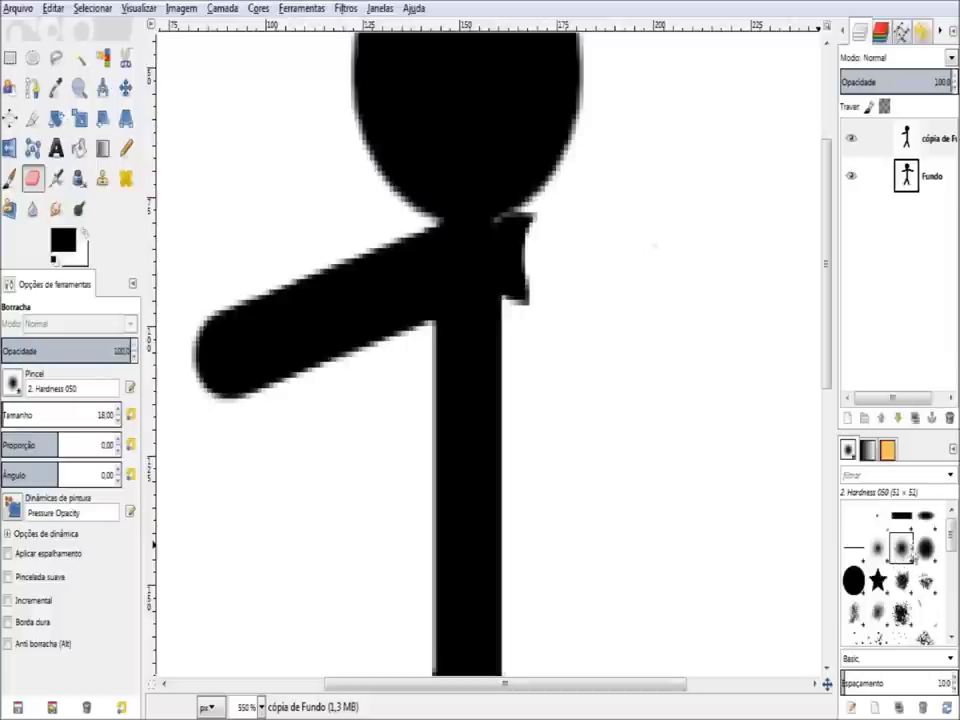
pyautogui.moveTo(528, 235)
pyautogui.mouseDown()
pyautogui.moveTo(540, 279)
pyautogui.moveTo(530, 308)
pyautogui.moveTo(553, 221)
pyautogui.moveTo(540, 251)
pyautogui.moveTo(538, 242)
pyautogui.mouseUp()
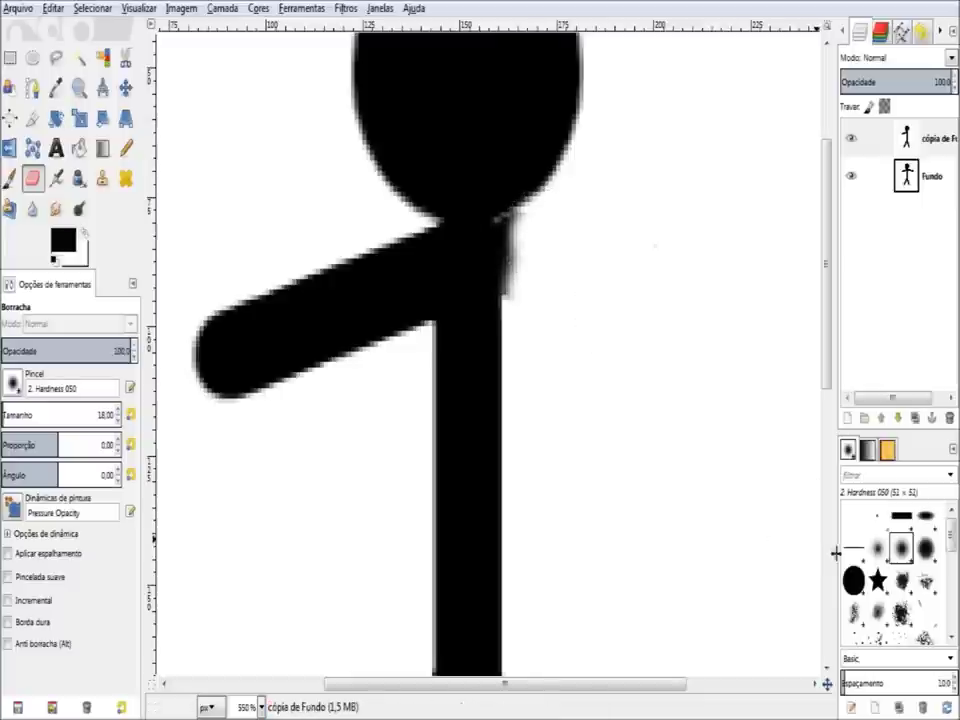
# Remove the grey smear by the shoulder, undoing a hard stroke and re-erasing with Hardness 050
pyautogui.click(858, 588)
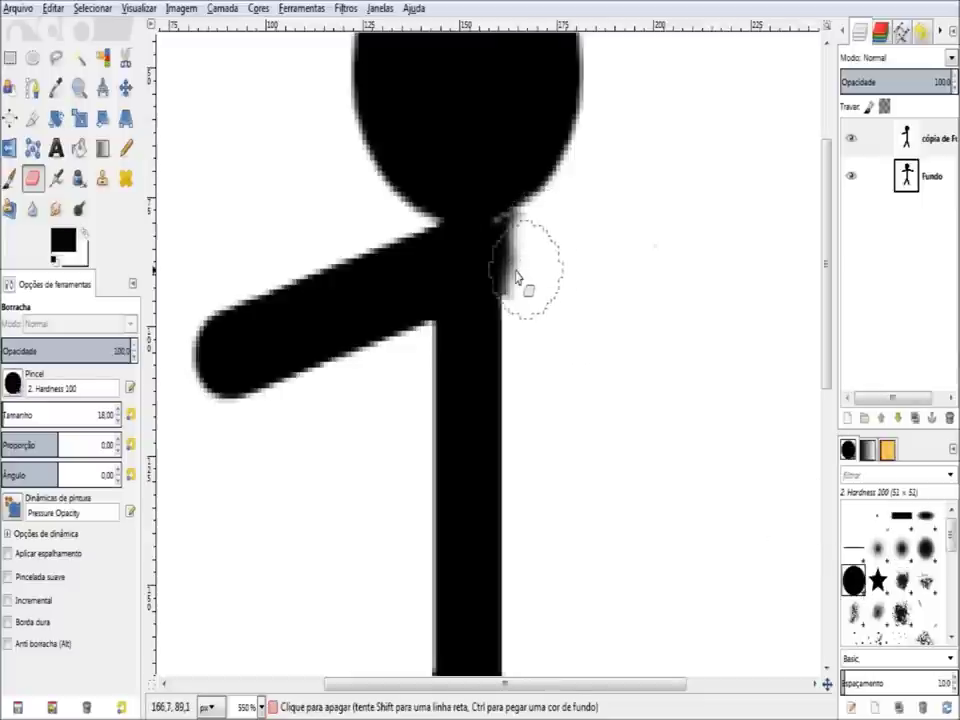
pyautogui.moveTo(536, 274); pyautogui.dragTo(507, 279)
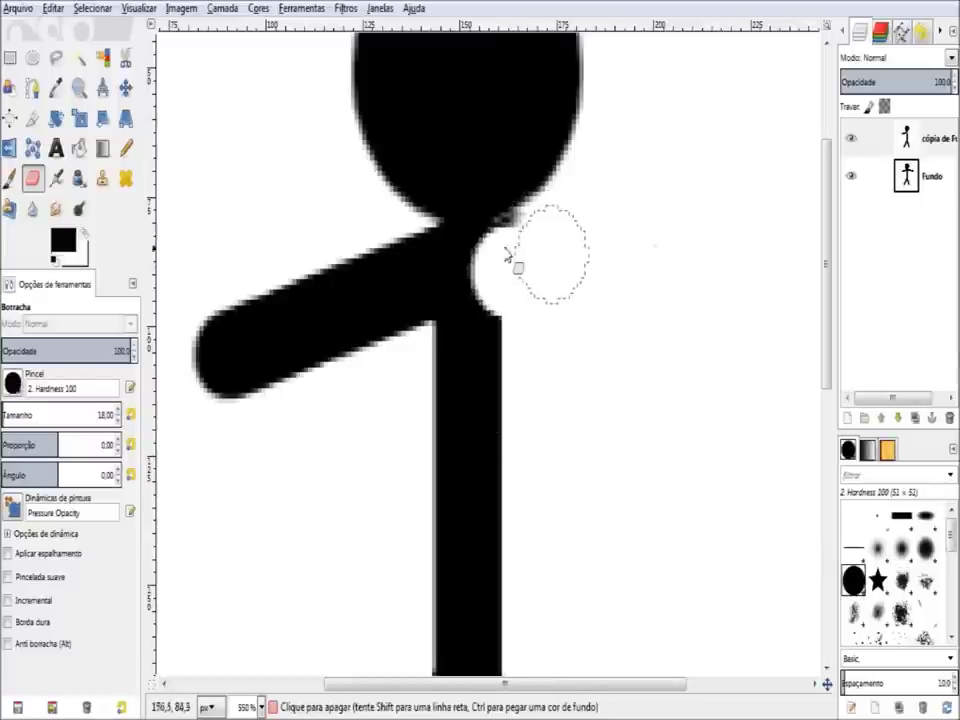
pyautogui.hotkey('ctrl', 'z')
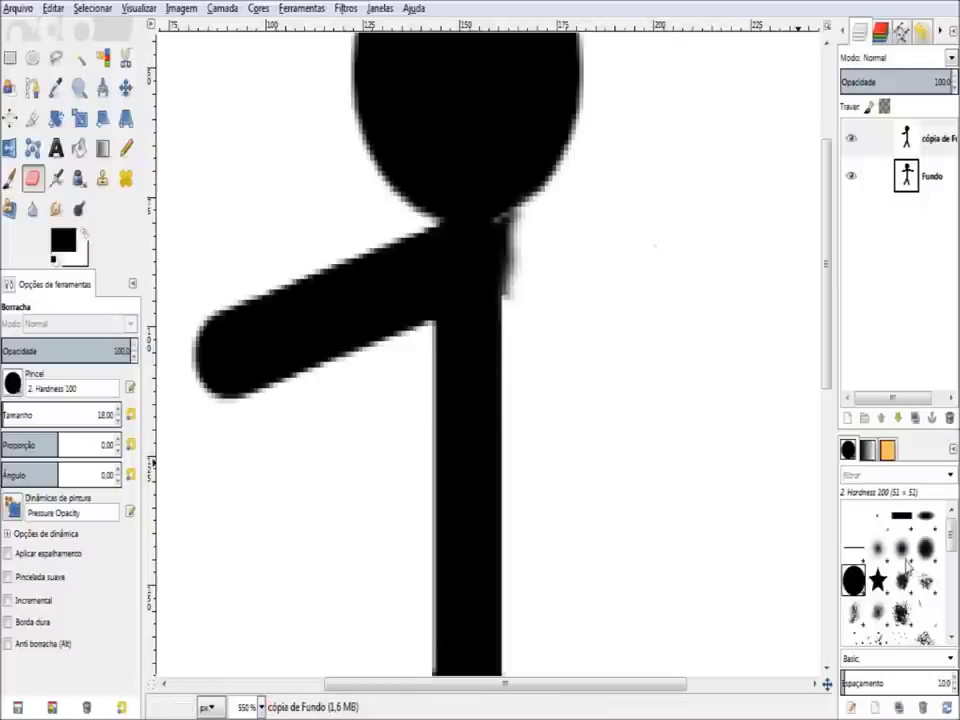
pyautogui.click(901, 548)
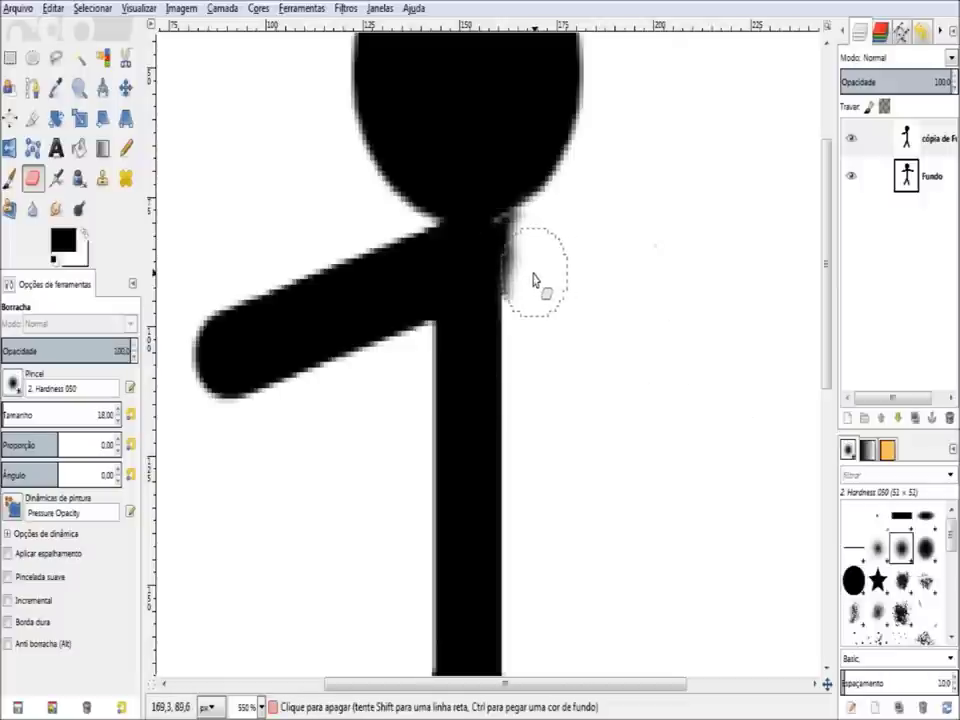
pyautogui.moveTo(527, 272); pyautogui.dragTo(531, 254)
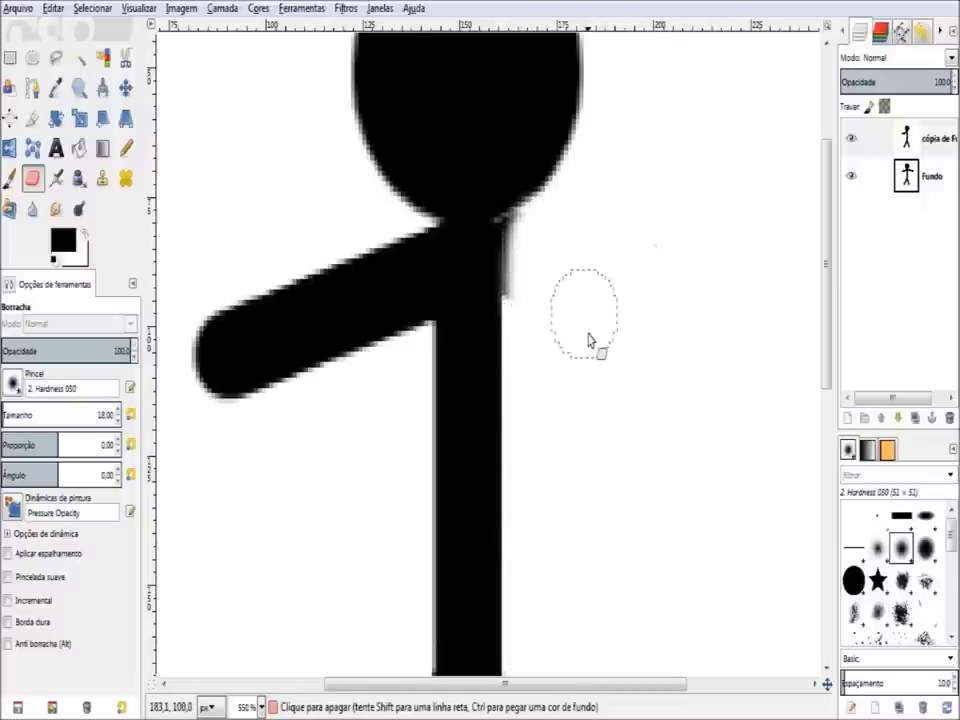
# Hide cópia de Fundo to compare with the original two-armed figure
pyautogui.scroll(-2, 589, 311)
pyautogui.scroll(4, 596, 343)
pyautogui.click(856, 145)
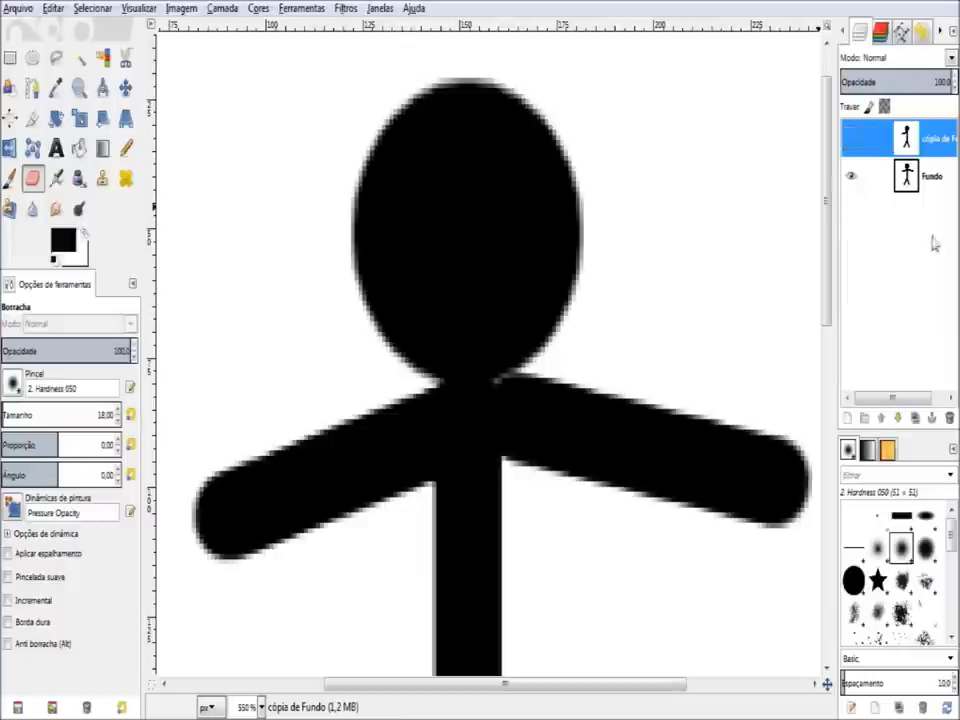
# Reselect and show cópia de Fundo, then choose the Paintbrush with the 2. Hardness 100 brush
pyautogui.click(921, 188)
pyautogui.scroll(-2, 650, 500)
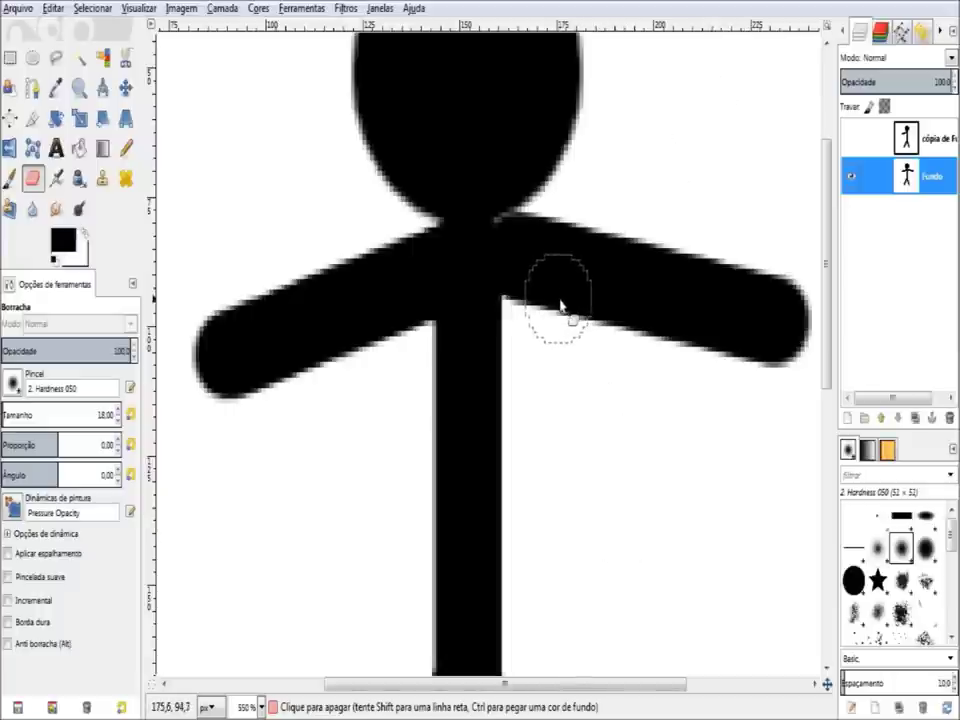
pyautogui.click(852, 147)
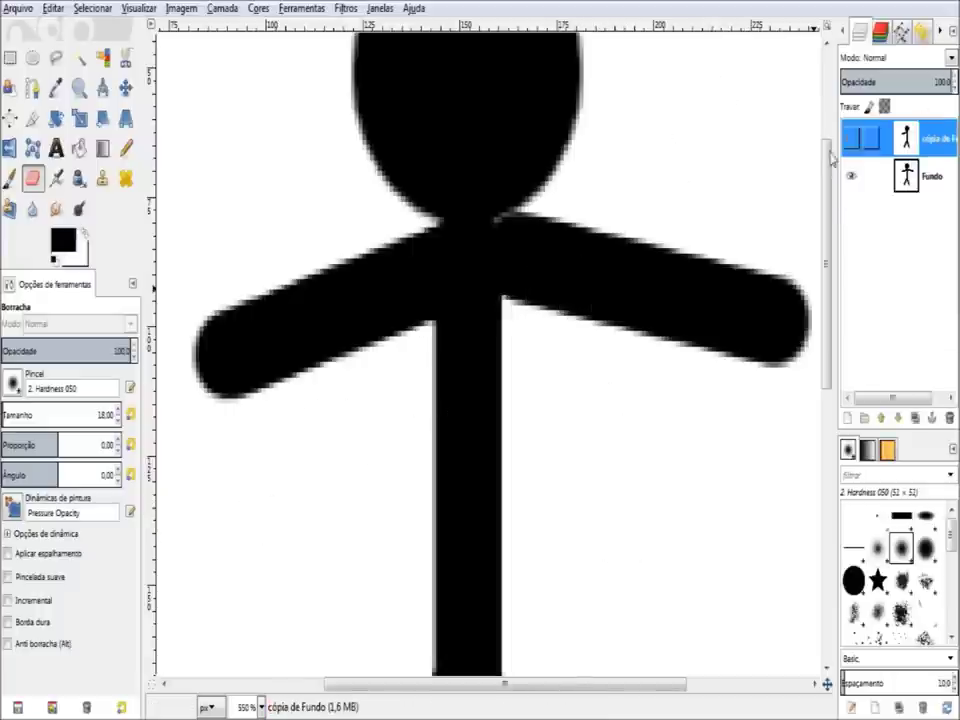
pyautogui.click(851, 141)
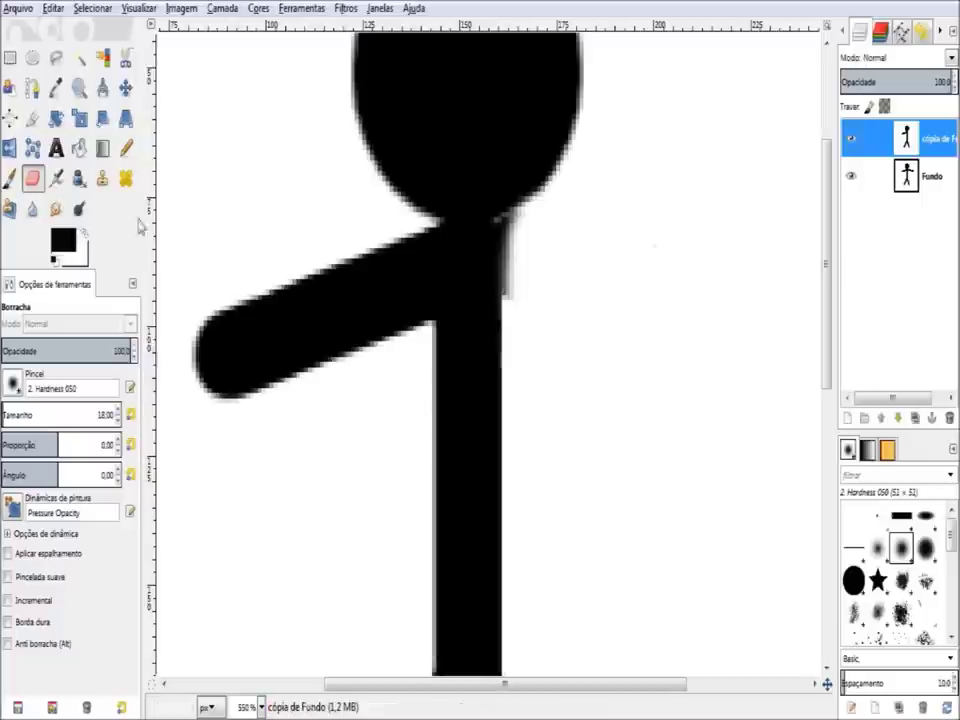
pyautogui.click(10, 178)
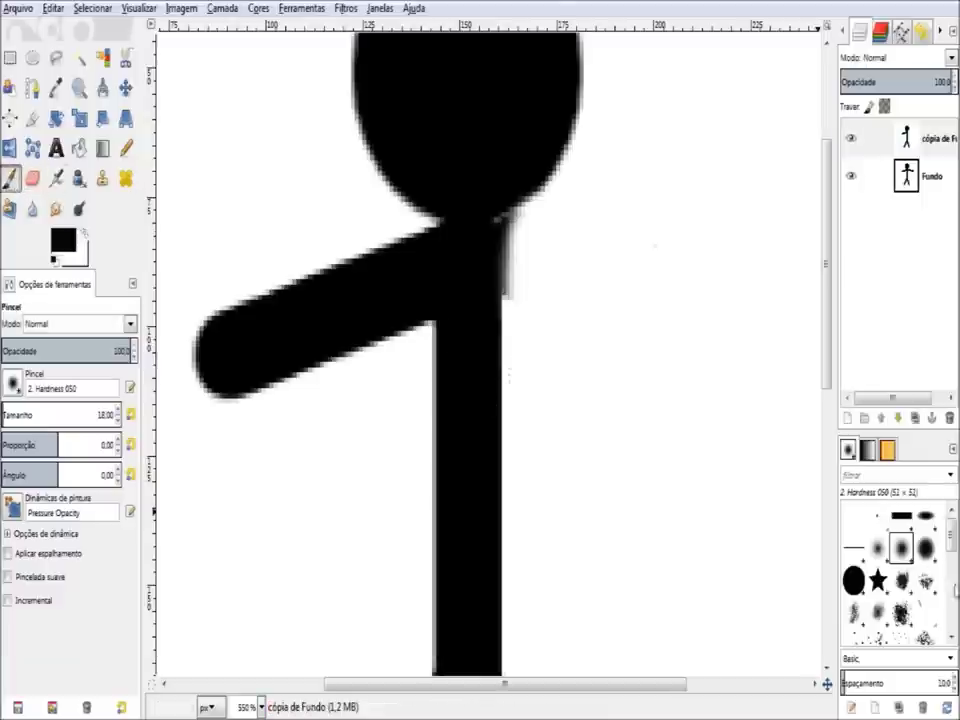
pyautogui.click(854, 580)
# Paint a straight raised right arm from the shoulder toward the upper right with the Hardness 100 brush
pyautogui.click(903, 549)
pyautogui.moveTo(561, 298); pyautogui.dragTo(752, 200)
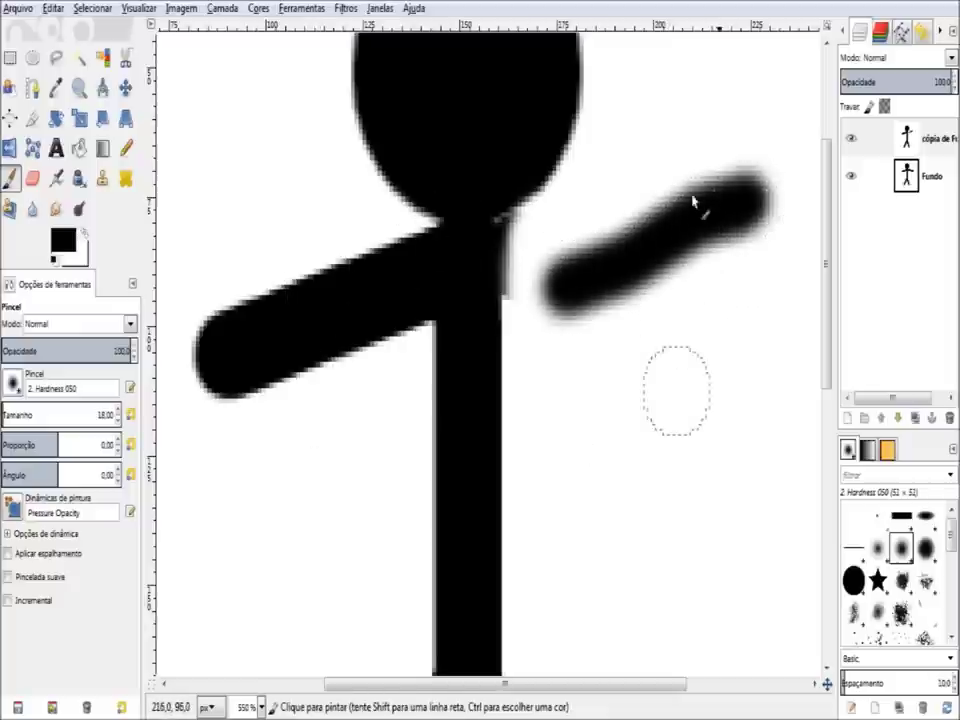
pyautogui.moveTo(641, 227); pyautogui.dragTo(735, 208)
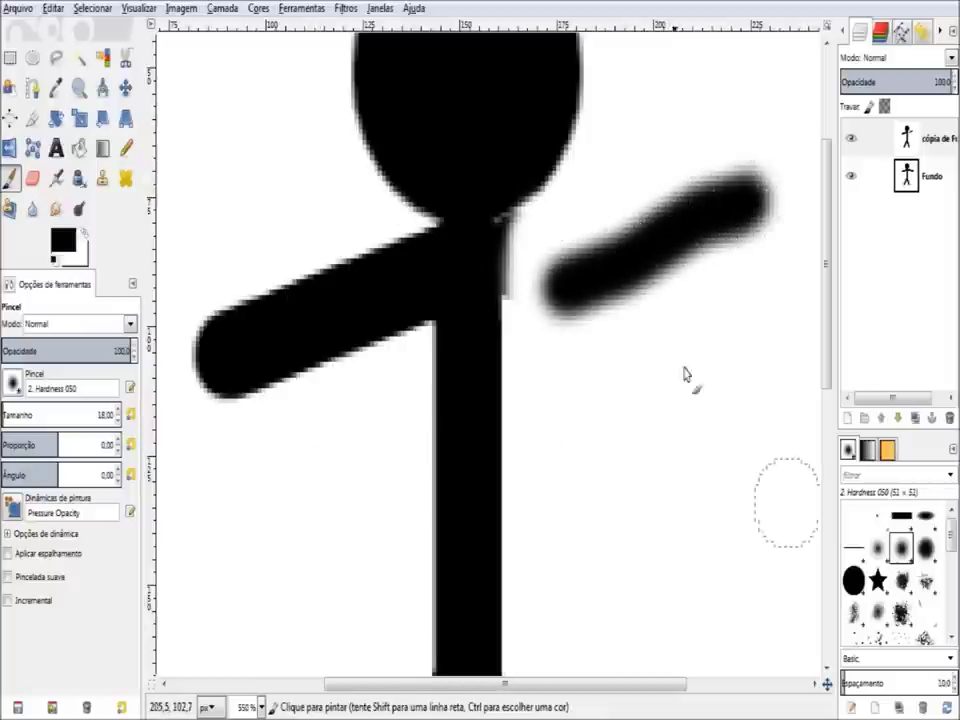
pyautogui.hotkey('ctrl', 'z')
pyautogui.hotkey('ctrl', 'z')
pyautogui.hotkey('ctrl', 'z')
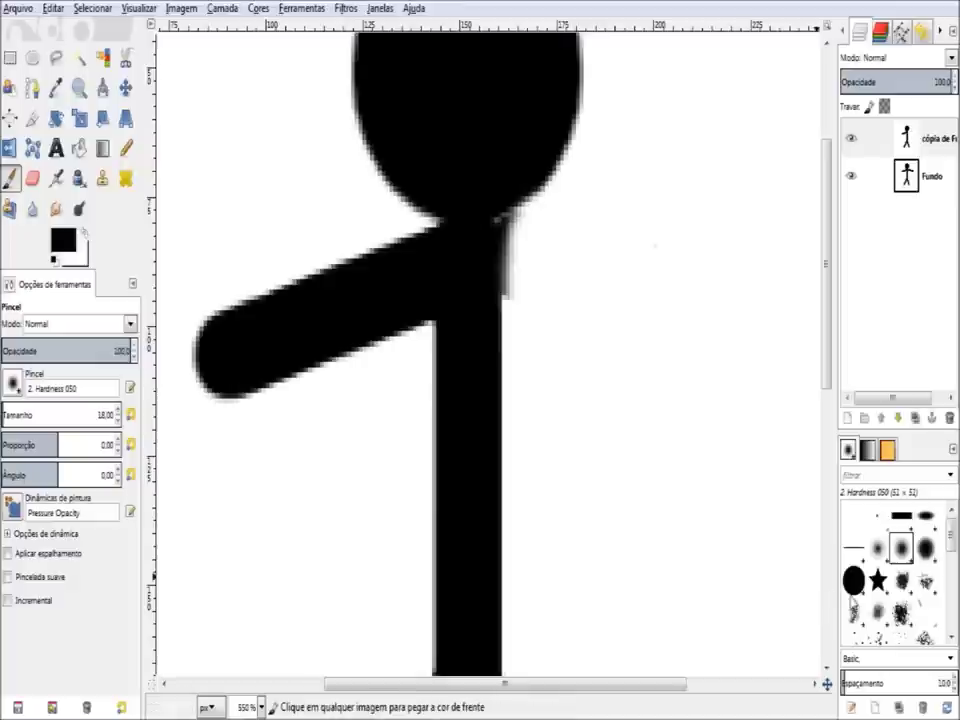
pyautogui.click(853, 580)
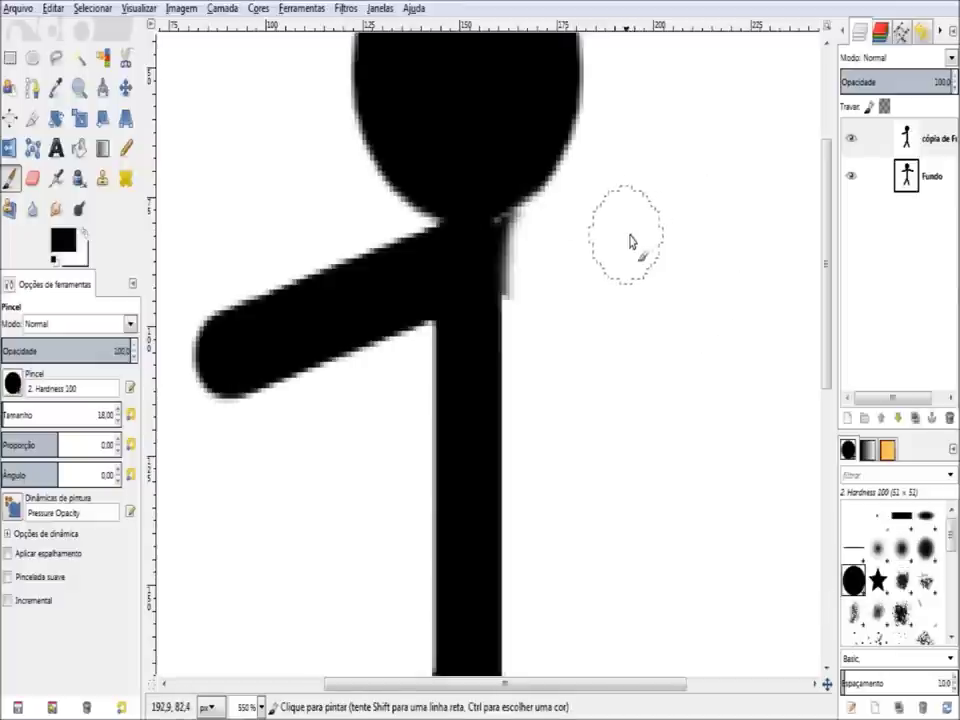
pyautogui.click(515, 262)
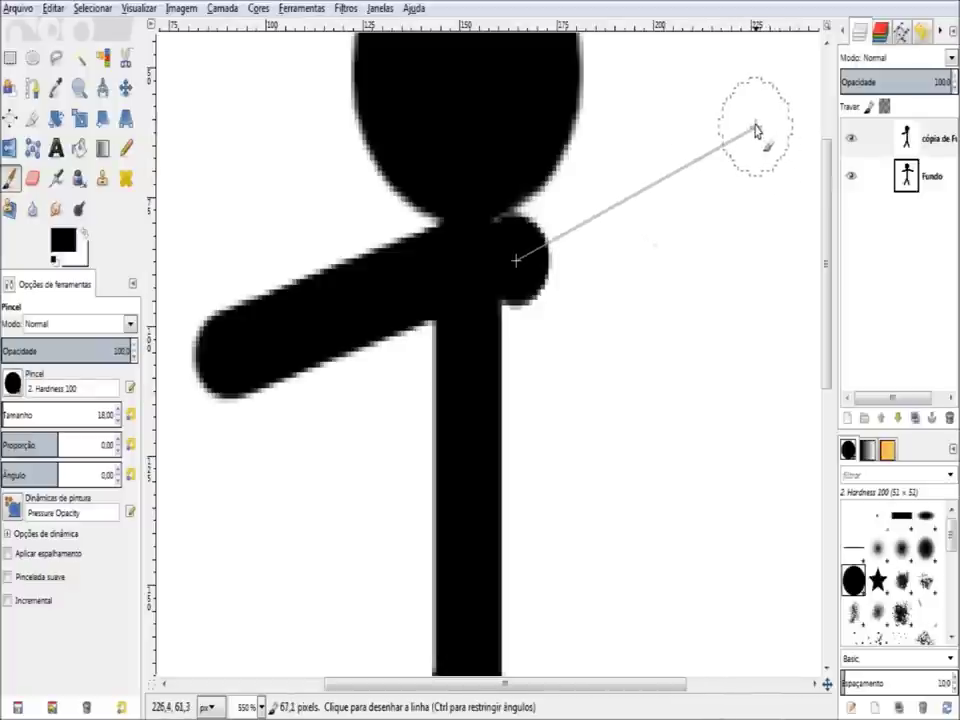
pyautogui.keyDown('shift'); pyautogui.click(763, 149); pyautogui.keyUp('shift')
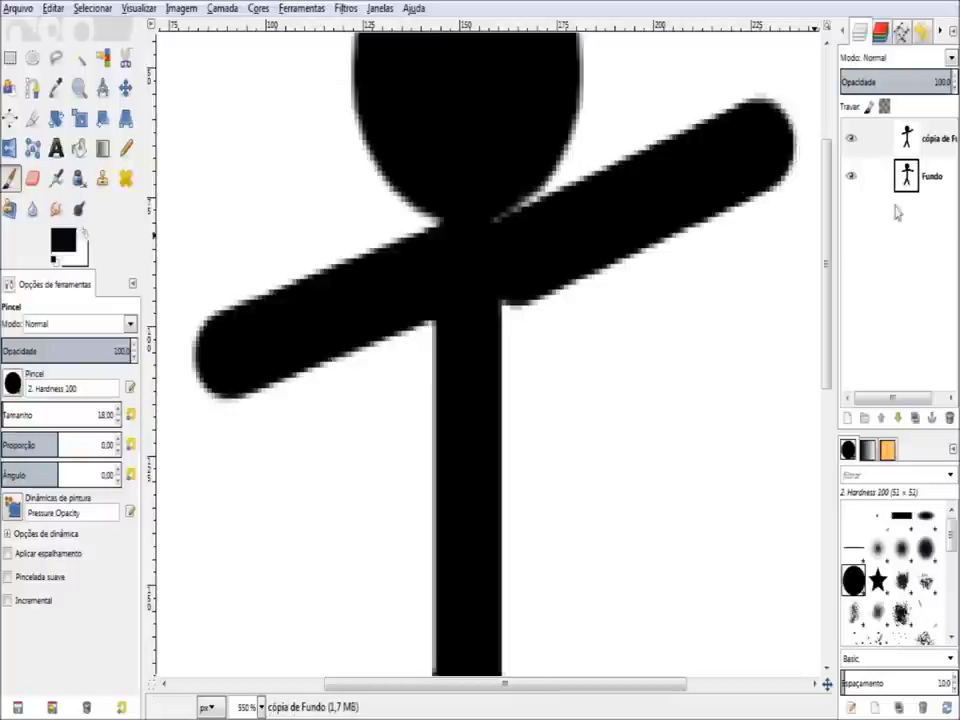
# Flick the raised-arm layer on and off to compare poses, then zoom out to 200%
pyautogui.click(850, 141)
pyautogui.click(850, 141)
pyautogui.click(850, 141)
pyautogui.click(850, 141)
pyautogui.click(850, 141)
pyautogui.click(850, 141)
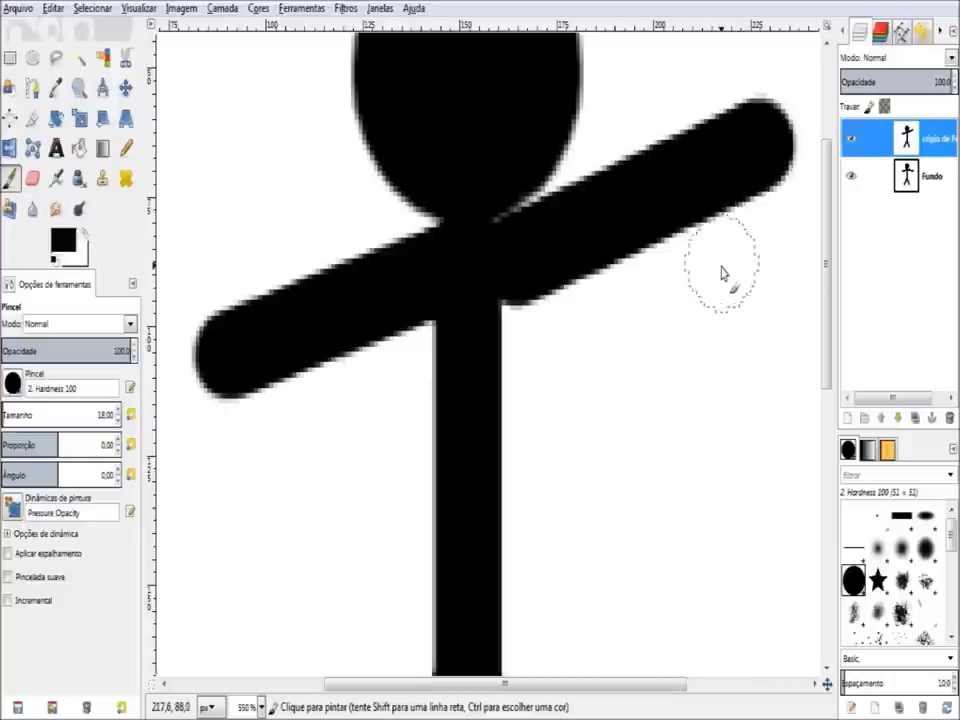
pyautogui.scroll(-1, 700, 305)
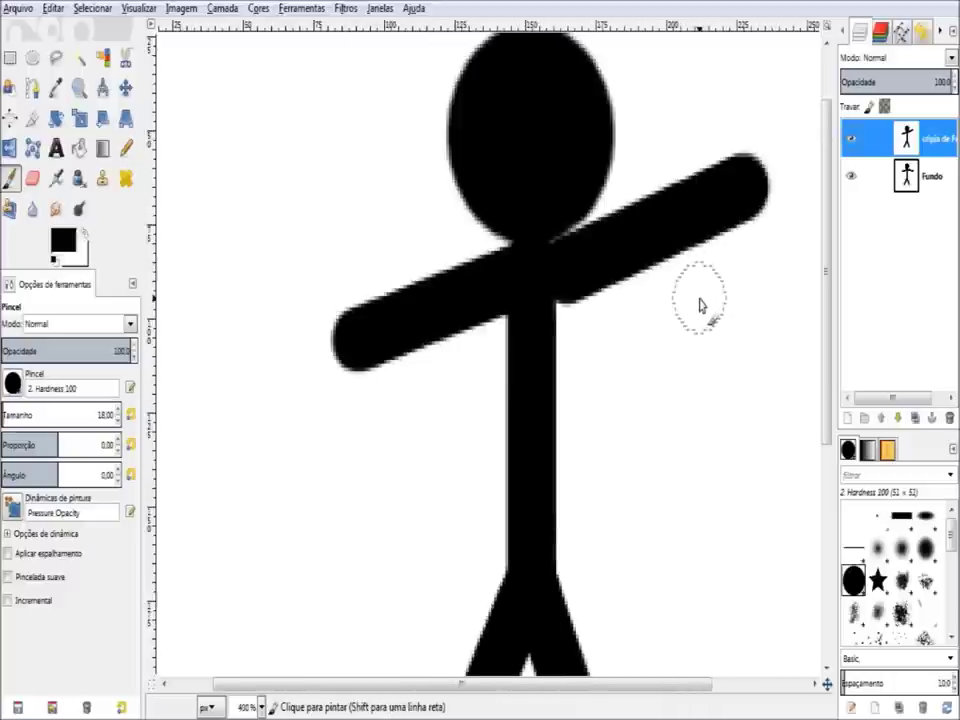
pyautogui.scroll(-2, 700, 305)
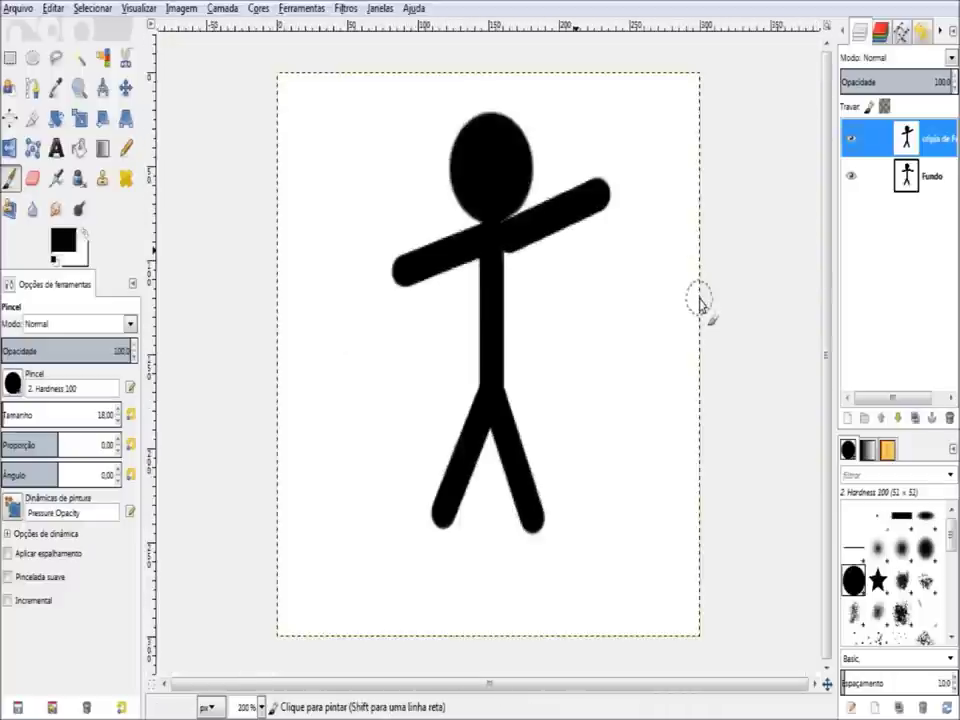
# Make Fundo active, compare frames by toggling the copy layer, and open Filters > Animation
pyautogui.click(924, 186)
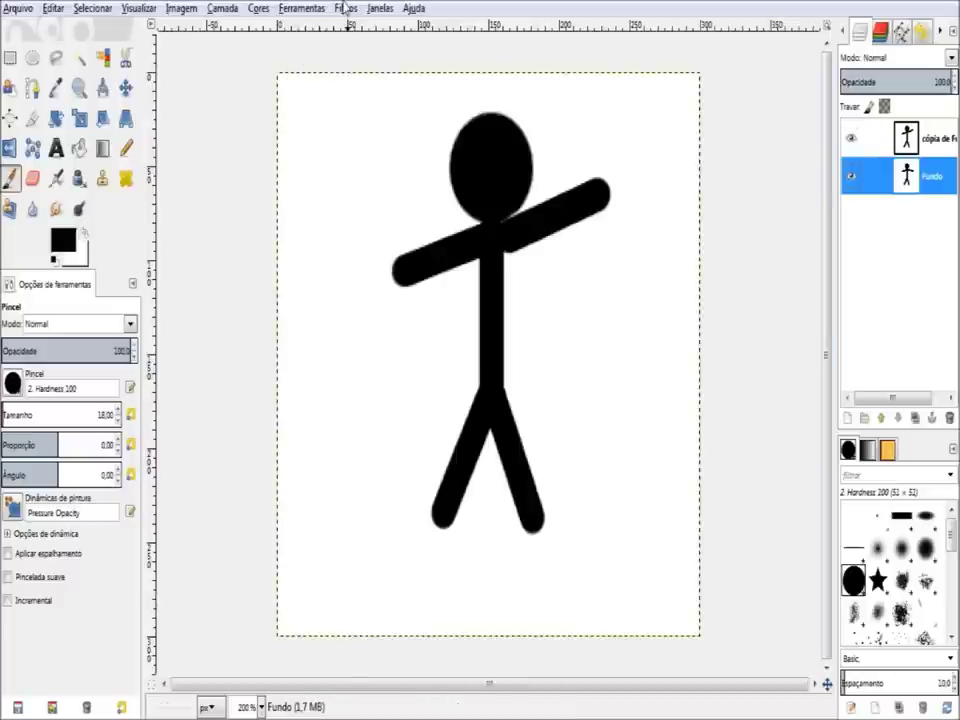
pyautogui.click(853, 142)
pyautogui.click(853, 142)
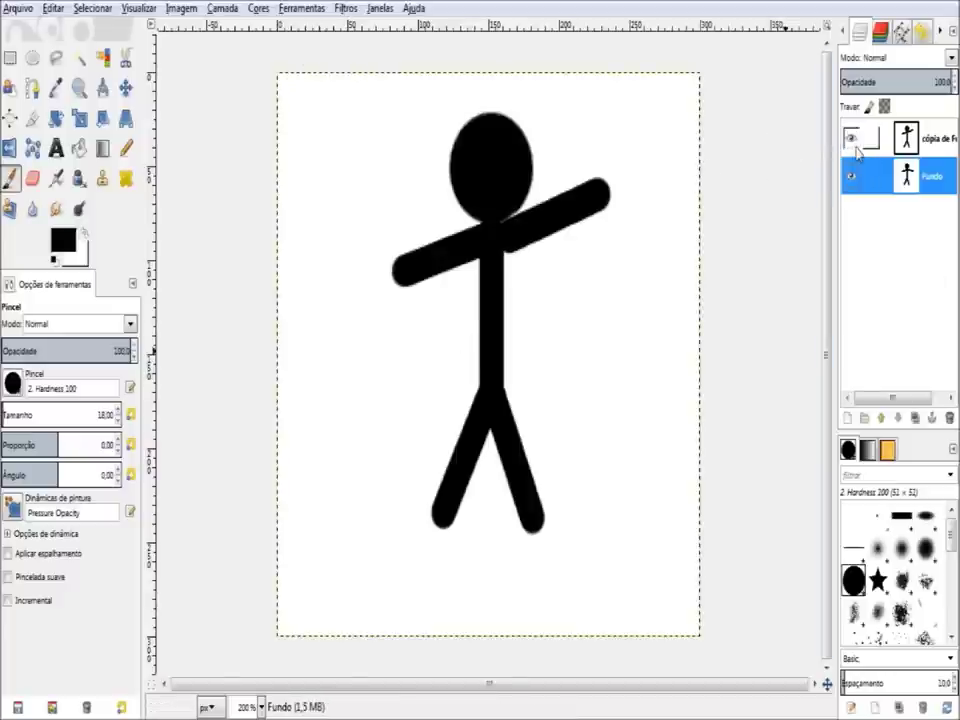
pyautogui.click(853, 142)
pyautogui.click(853, 142)
pyautogui.click(853, 142)
pyautogui.click(853, 142)
pyautogui.click(853, 142)
pyautogui.click(853, 142)
pyautogui.click(853, 142)
pyautogui.click(853, 142)
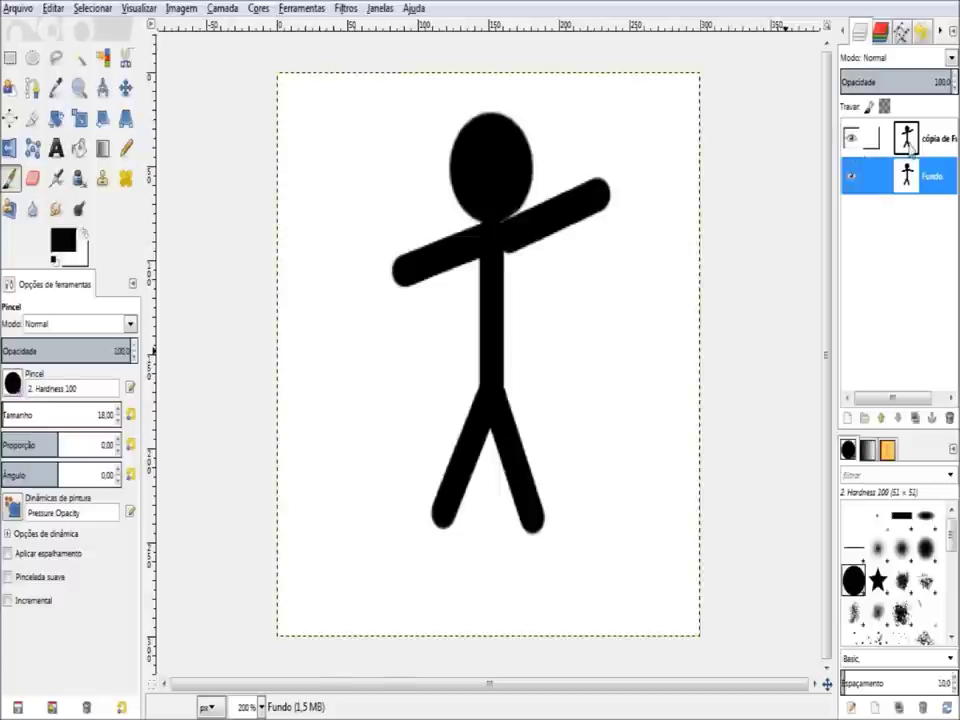
pyautogui.click(853, 142)
pyautogui.click(853, 142)
pyautogui.click(853, 142)
pyautogui.click(853, 142)
pyautogui.click(852, 144)
pyautogui.click(852, 144)
pyautogui.click(852, 144)
pyautogui.click(852, 144)
pyautogui.click(852, 144)
pyautogui.click(852, 144)
pyautogui.click(852, 144)
pyautogui.click(852, 144)
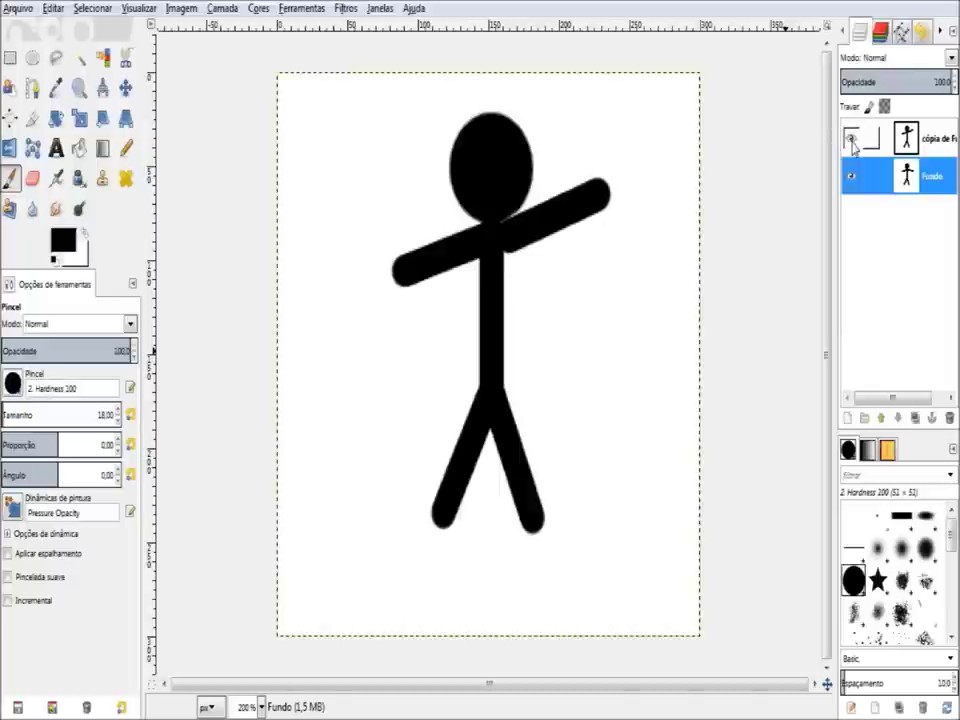
pyautogui.click(345, 8)
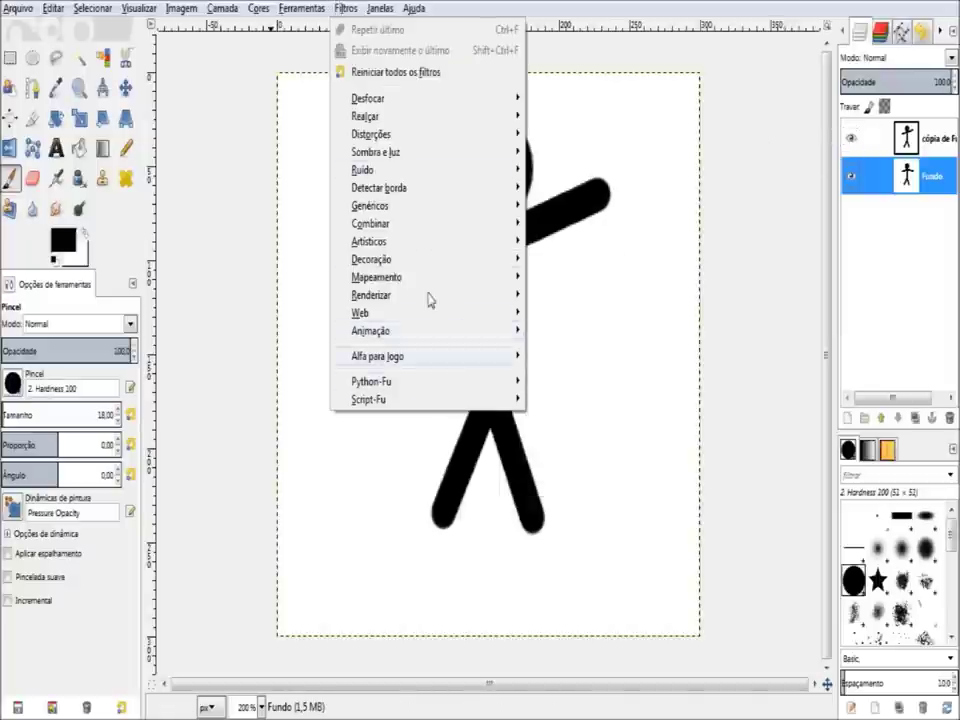
pyautogui.moveTo(371, 330)
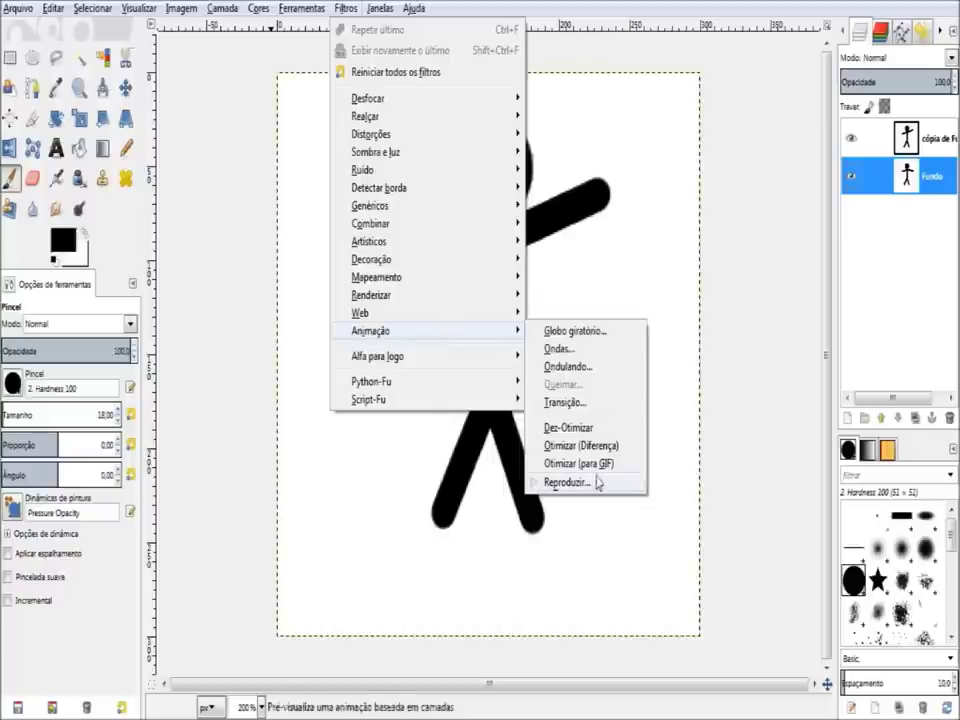
# Open Animation Playback, center its window over the canvas, and start playing
pyautogui.click(566, 482)
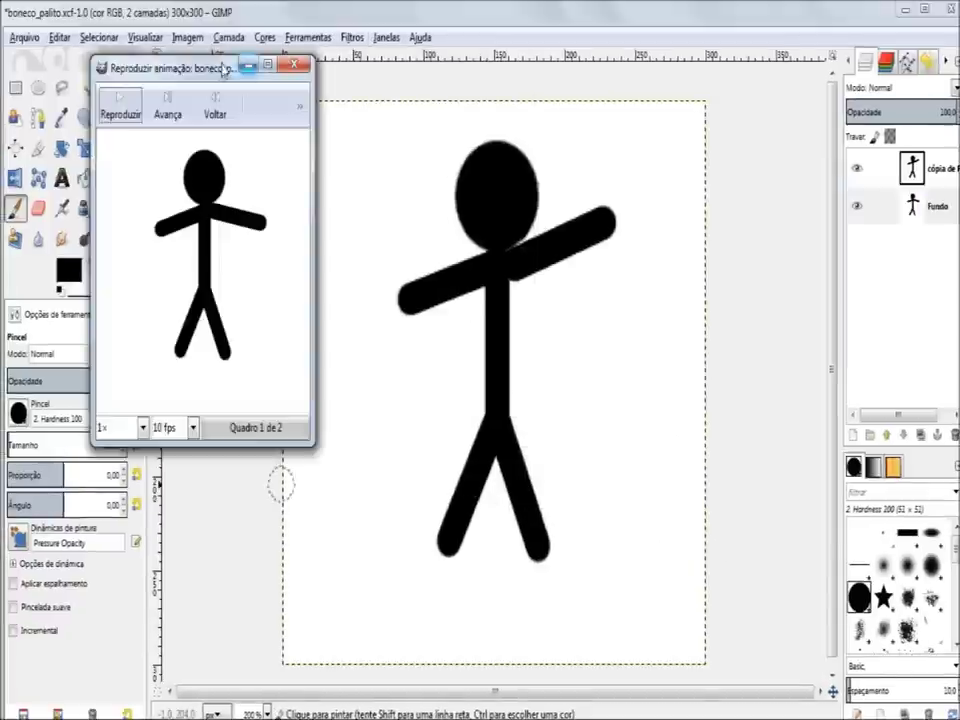
pyautogui.moveTo(269, 93); pyautogui.dragTo(550, 183)
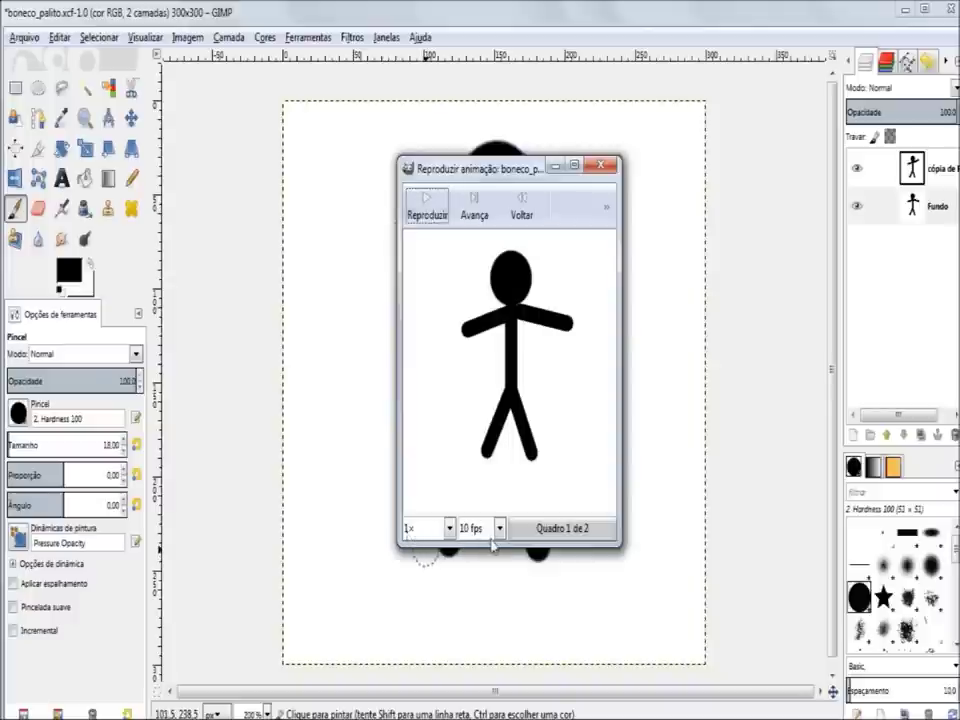
pyautogui.click(449, 217)
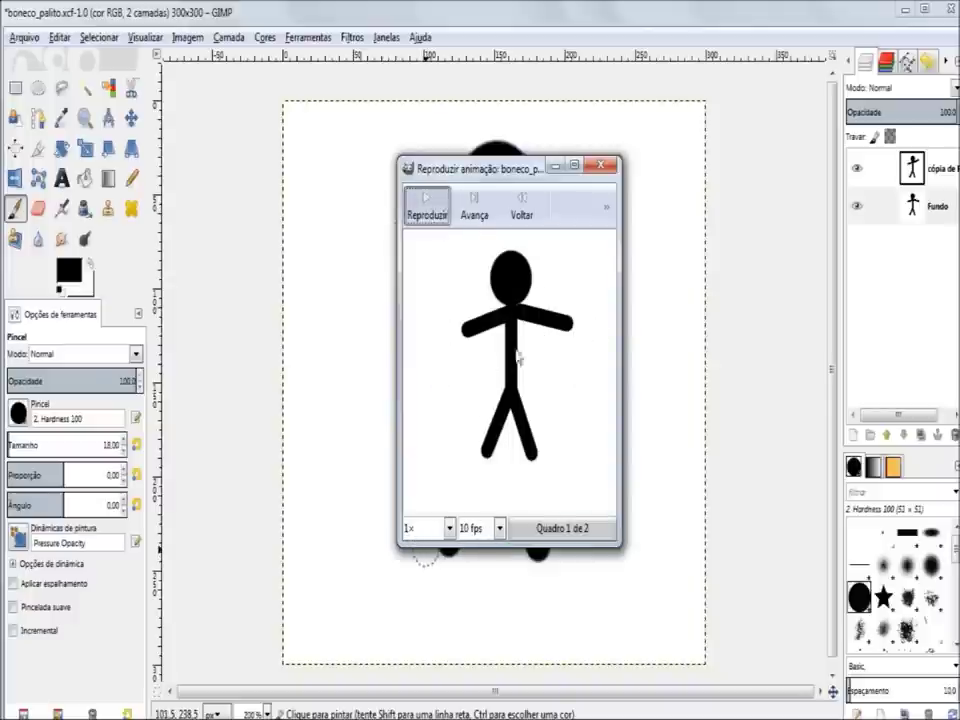
# Slow playback to 0,5× then 0,25× speed and step to the raised-arm frame
pyautogui.click(448, 528)
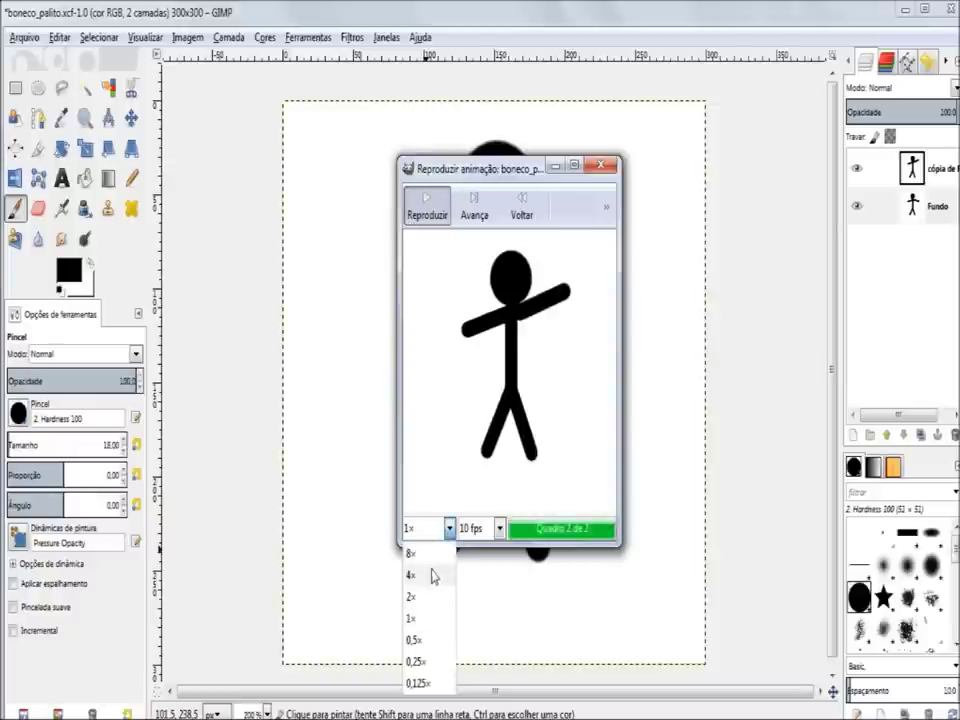
pyautogui.click(424, 639)
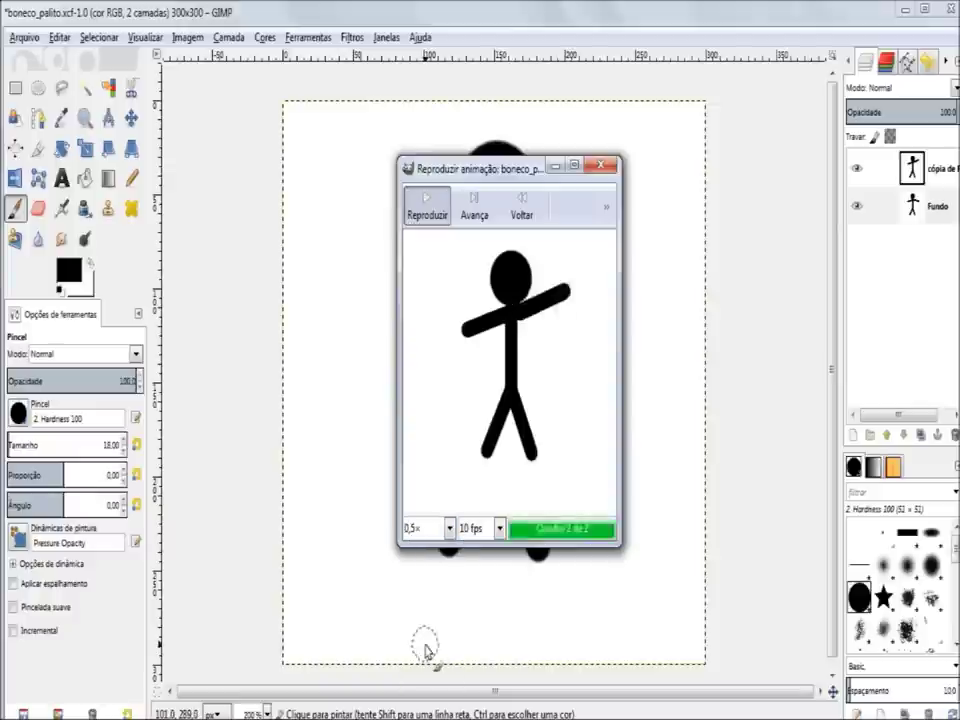
pyautogui.click(441, 535)
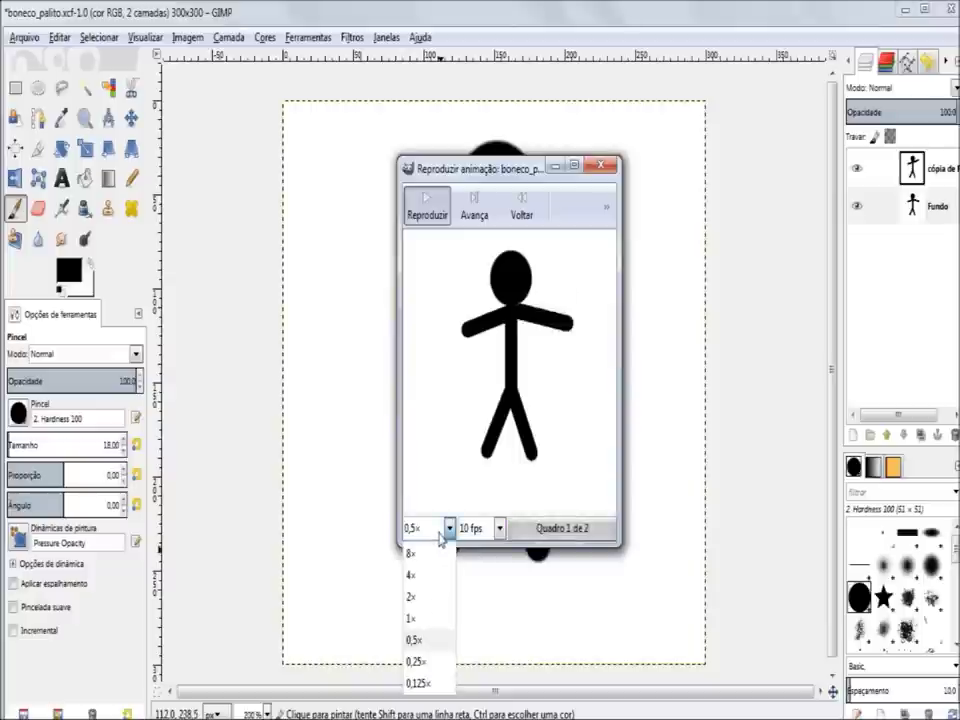
pyautogui.click(429, 662)
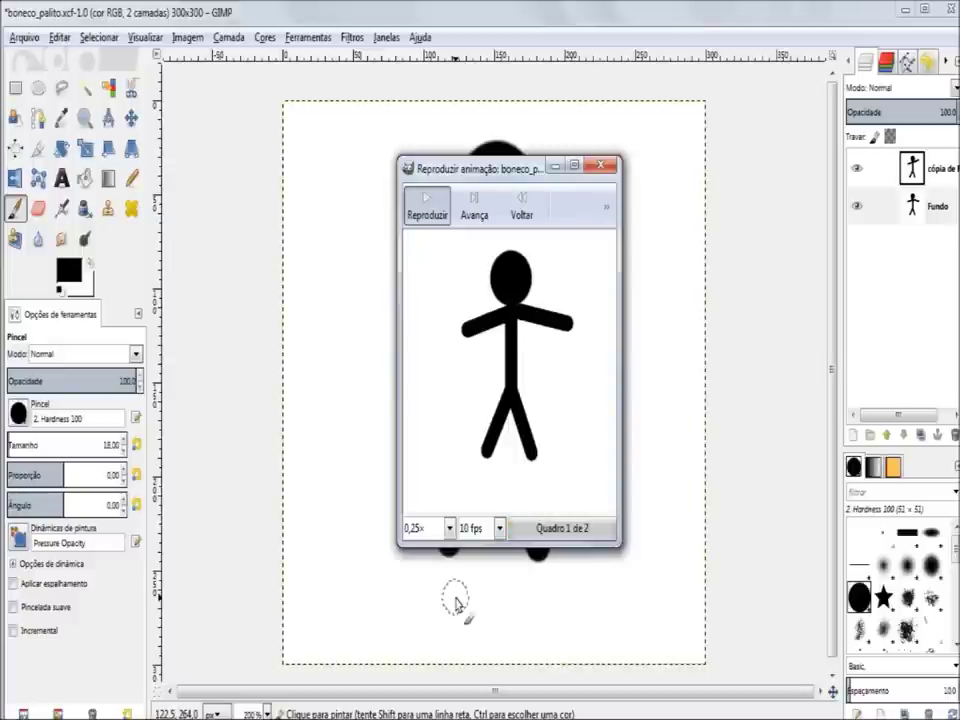
pyautogui.press('space')
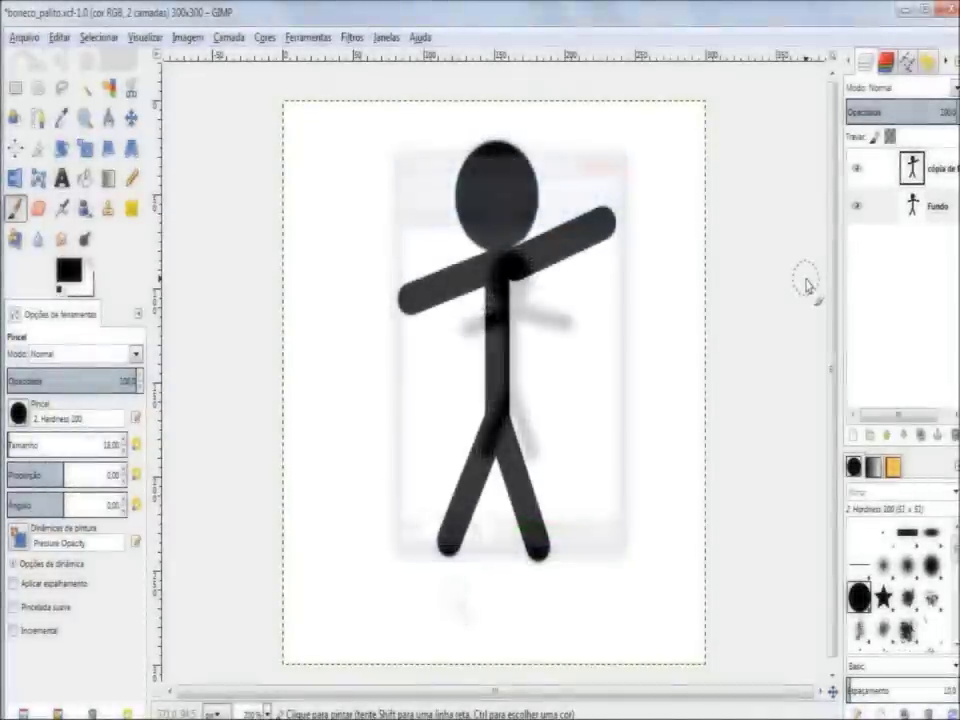
# Compare frames by toggling cópia de Fundo, then make Fundo active and leave the copy hidden
pyautogui.click(918, 168)
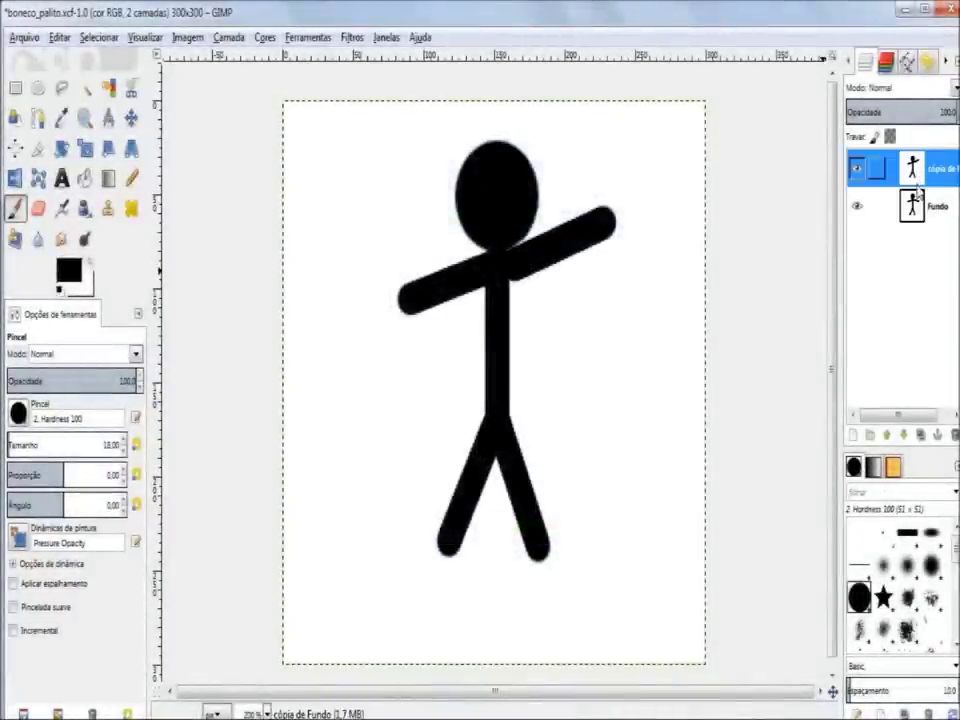
pyautogui.click(856, 170)
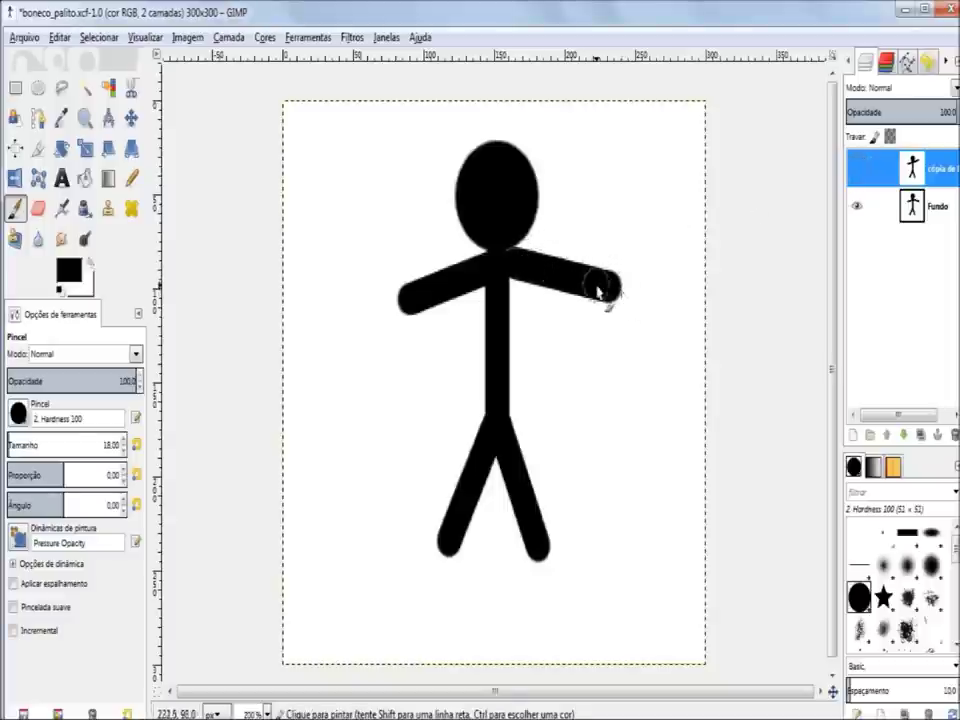
pyautogui.click(857, 178)
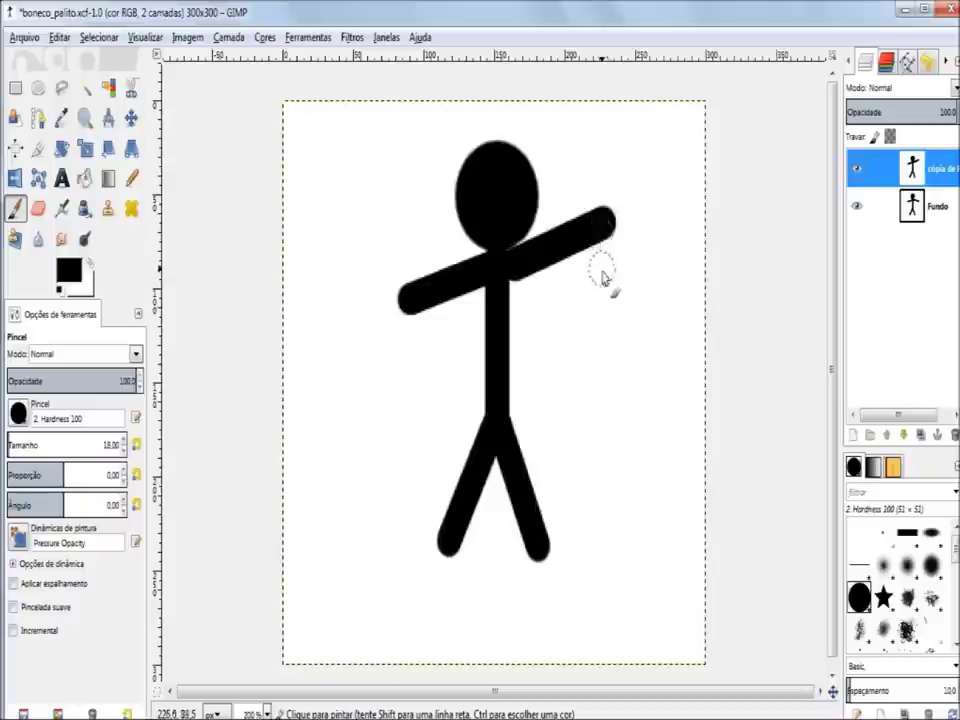
pyautogui.click(857, 172)
pyautogui.click(857, 172)
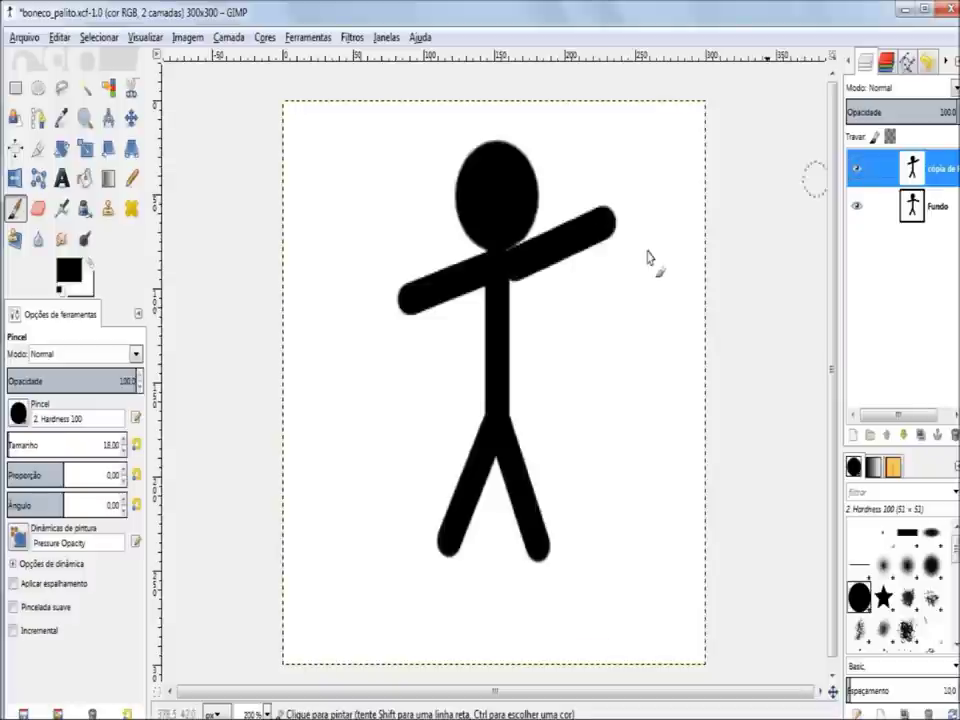
pyautogui.click(857, 206)
pyautogui.click(930, 206)
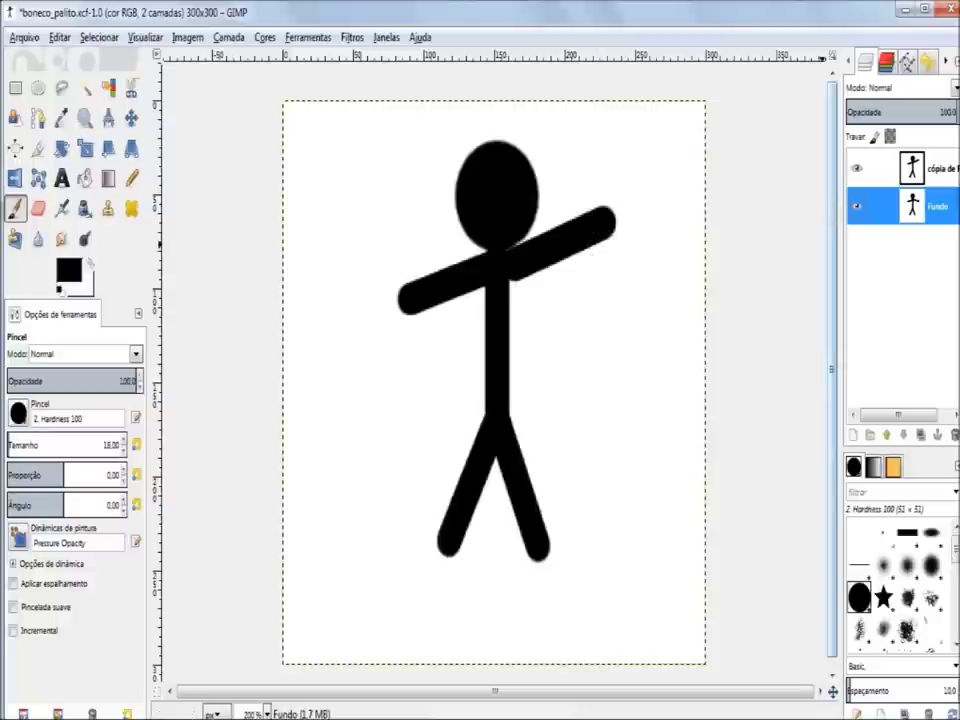
pyautogui.click(857, 172)
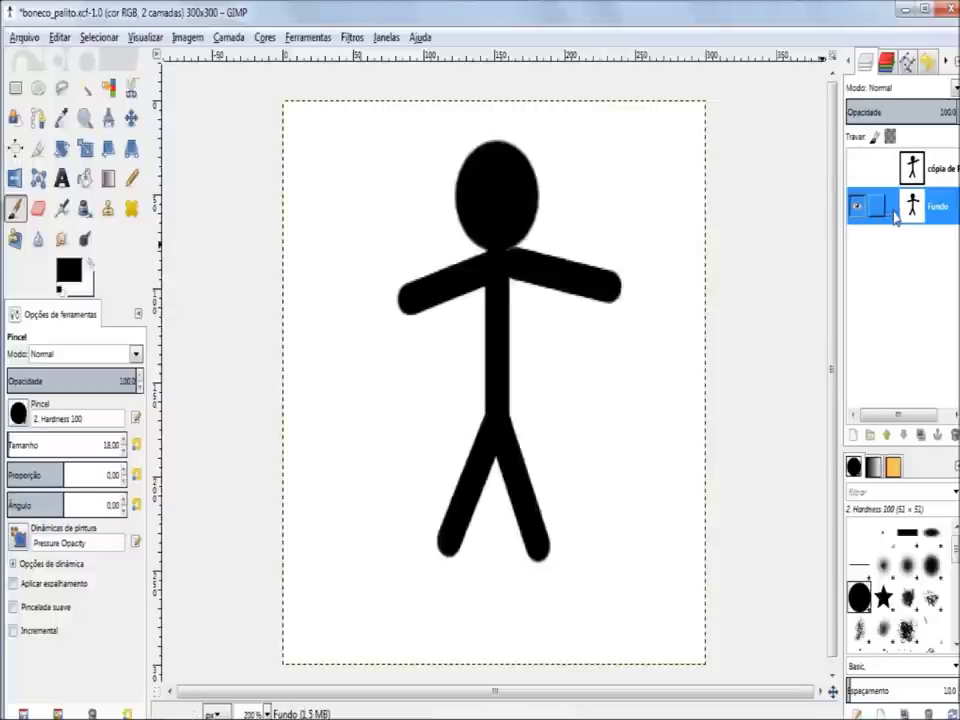